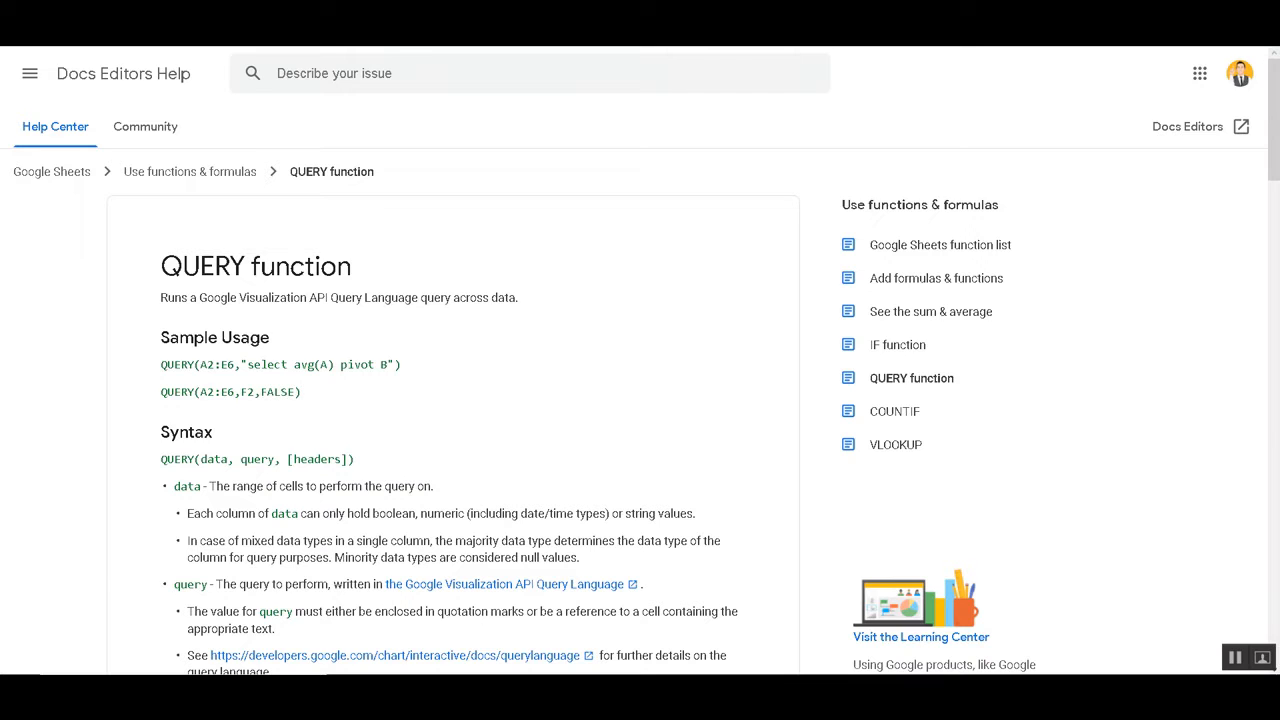
Switch to the LIVE Scanner Testing spreadsheet and review PRPO's Capture Date, Nxt Day Level and Price Change cells
key(ctrl+Tab)
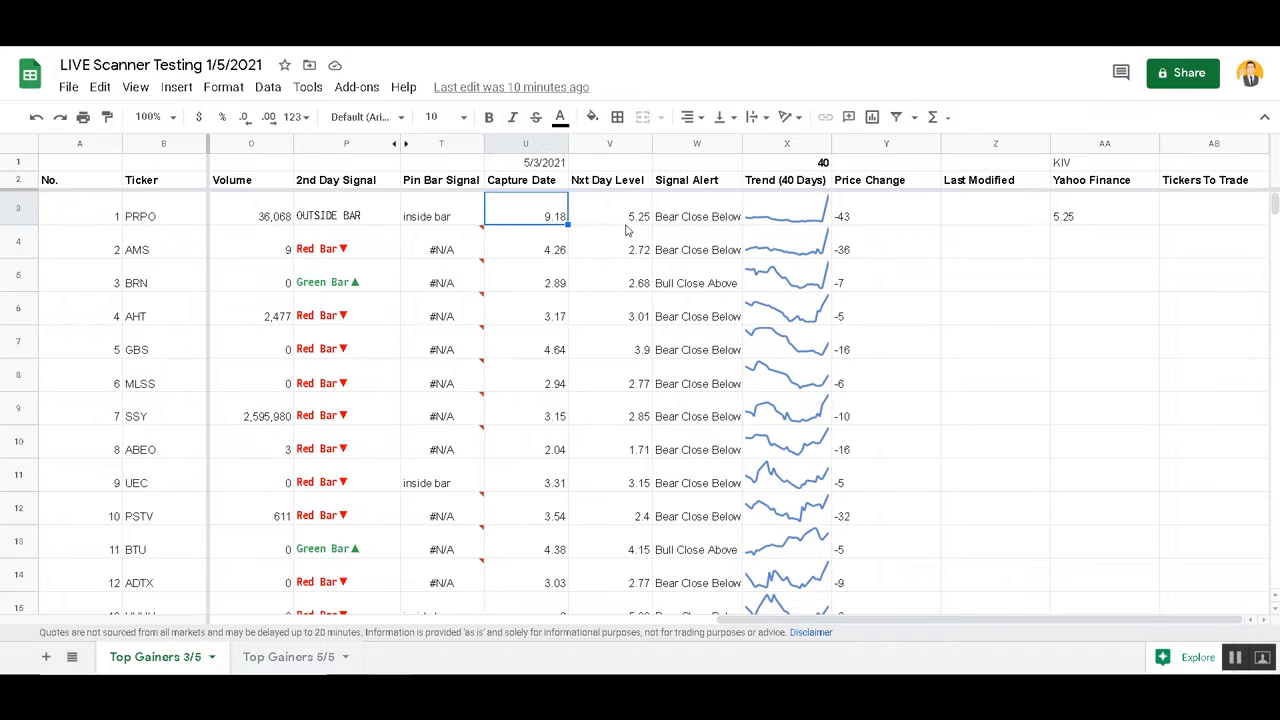
click(622, 216)
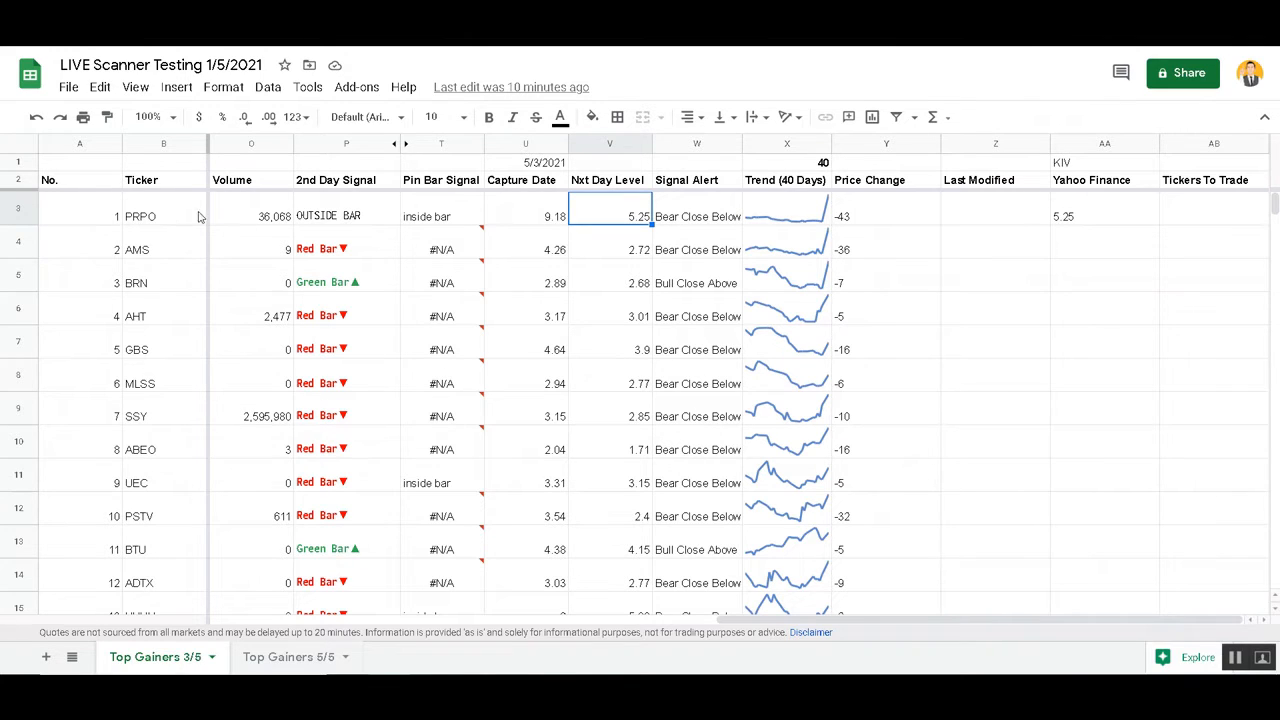
click(548, 220)
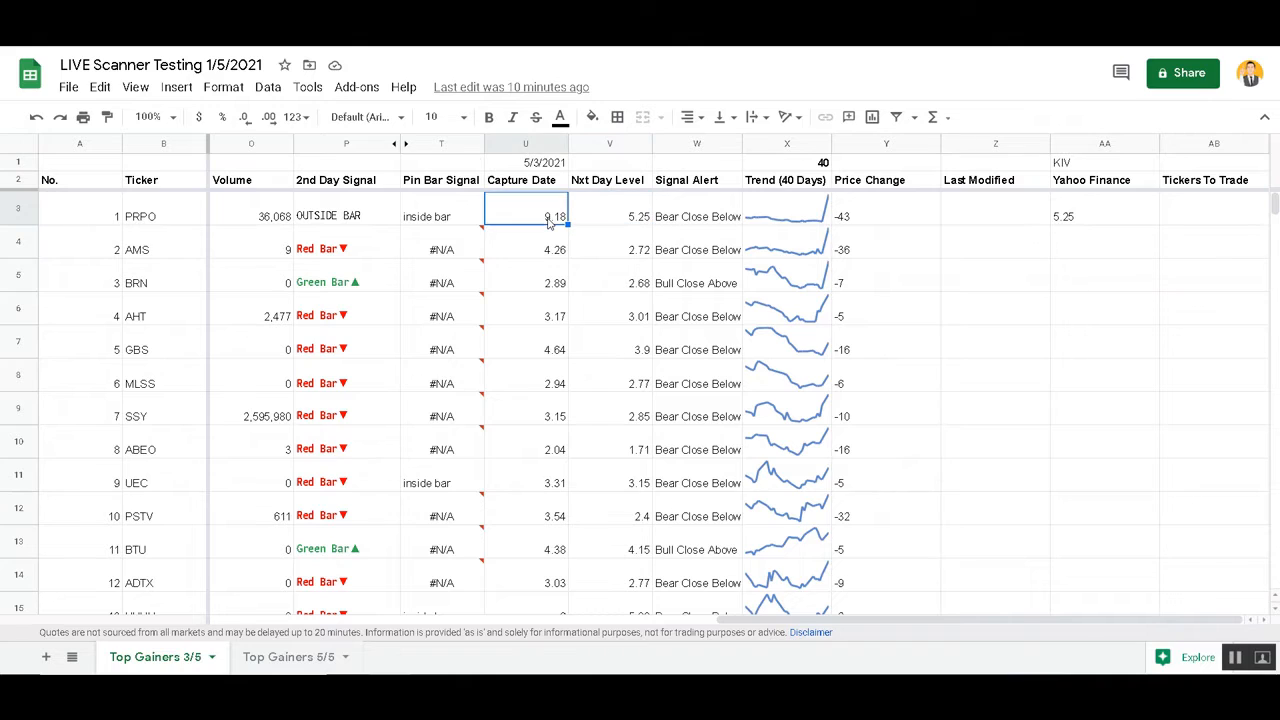
click(873, 218)
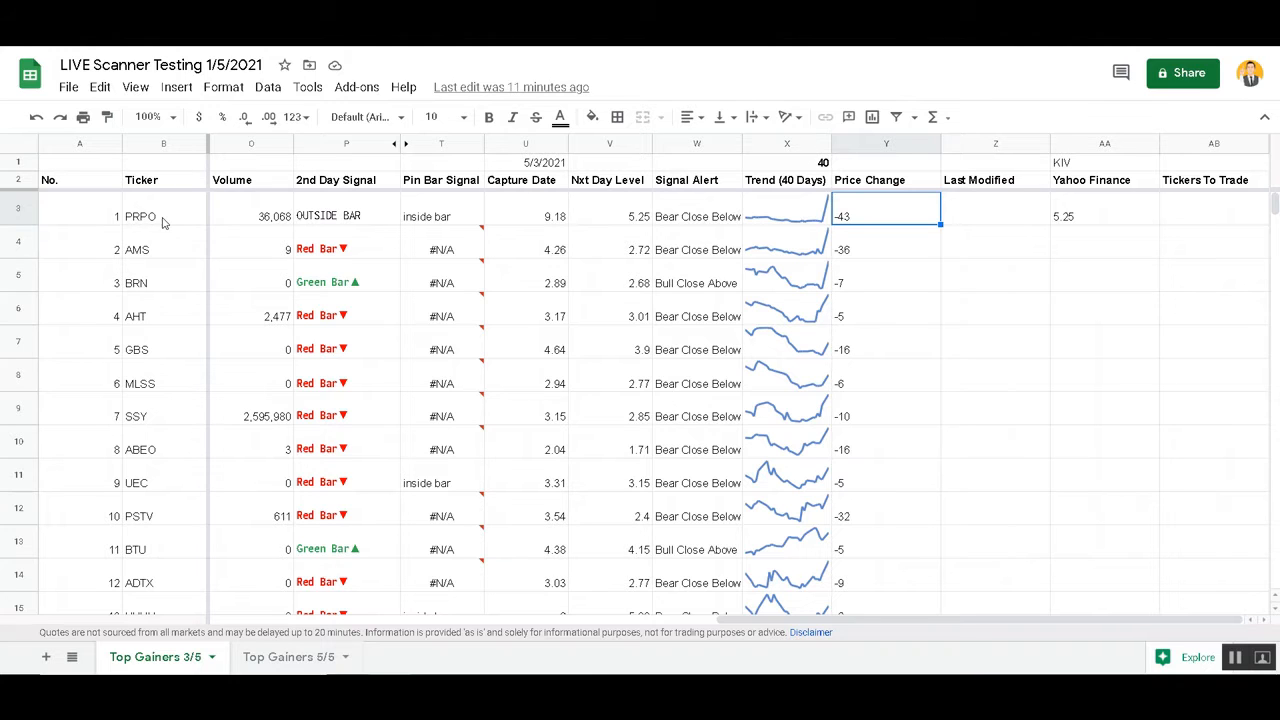
key(alt+Tab)
Set the Nxt Day Level to 12 for PRPO, PSTV and GBS
click(618, 216)
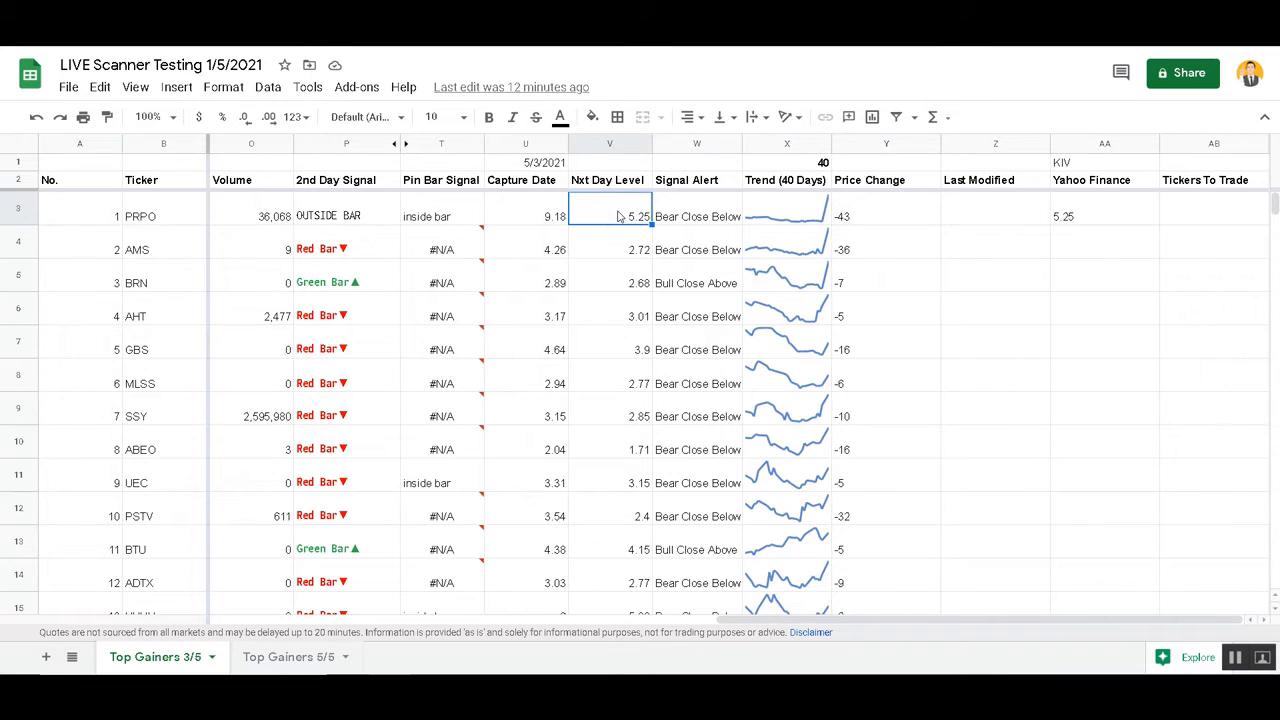
text(12)
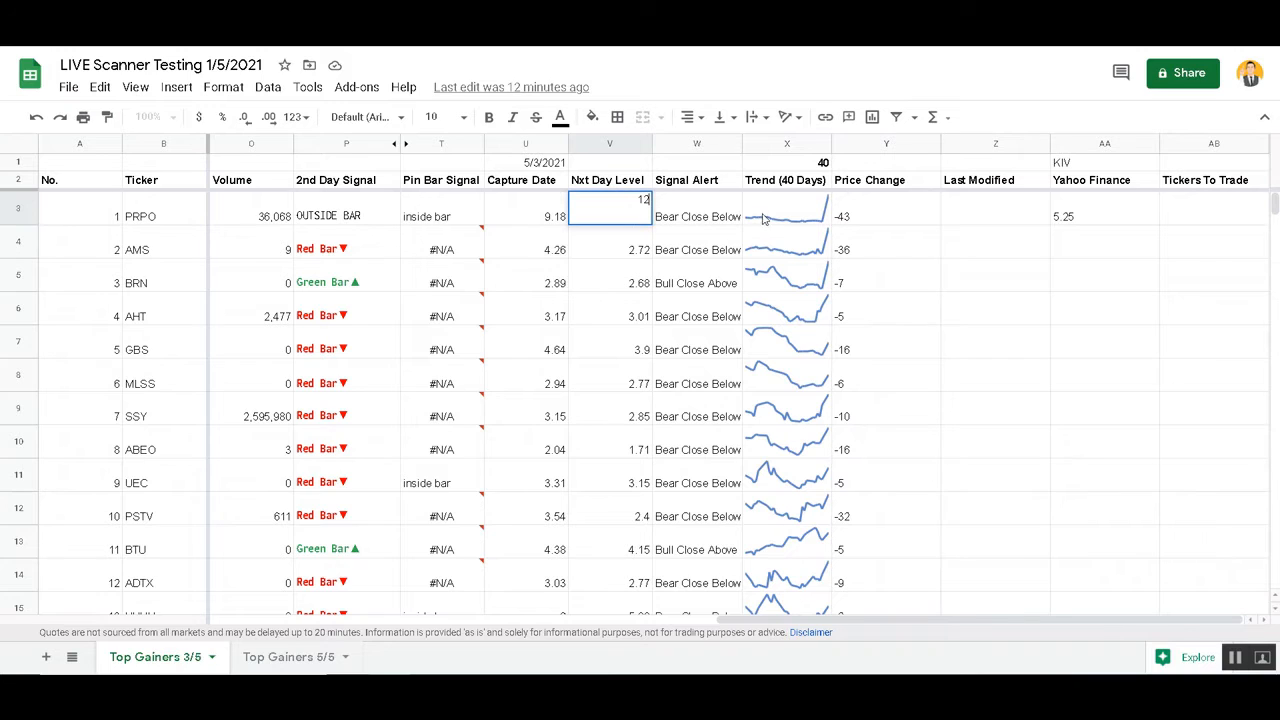
click(842, 211)
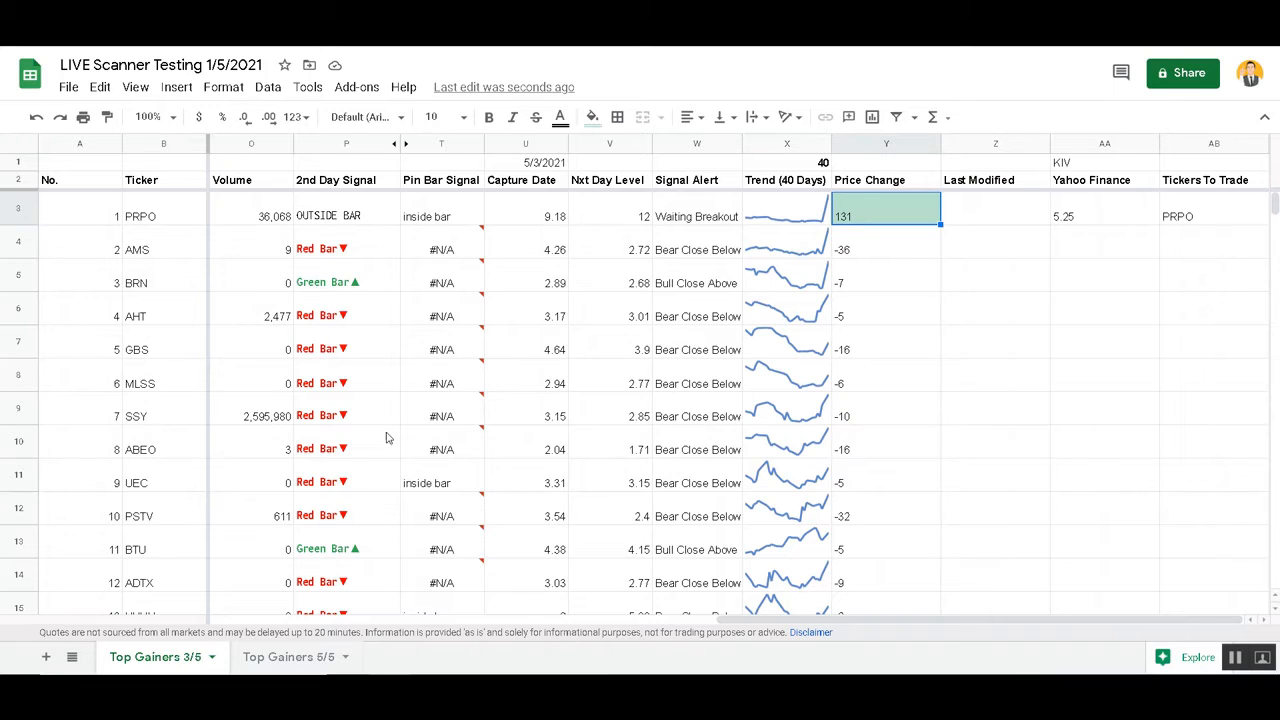
click(606, 519)
text(12)
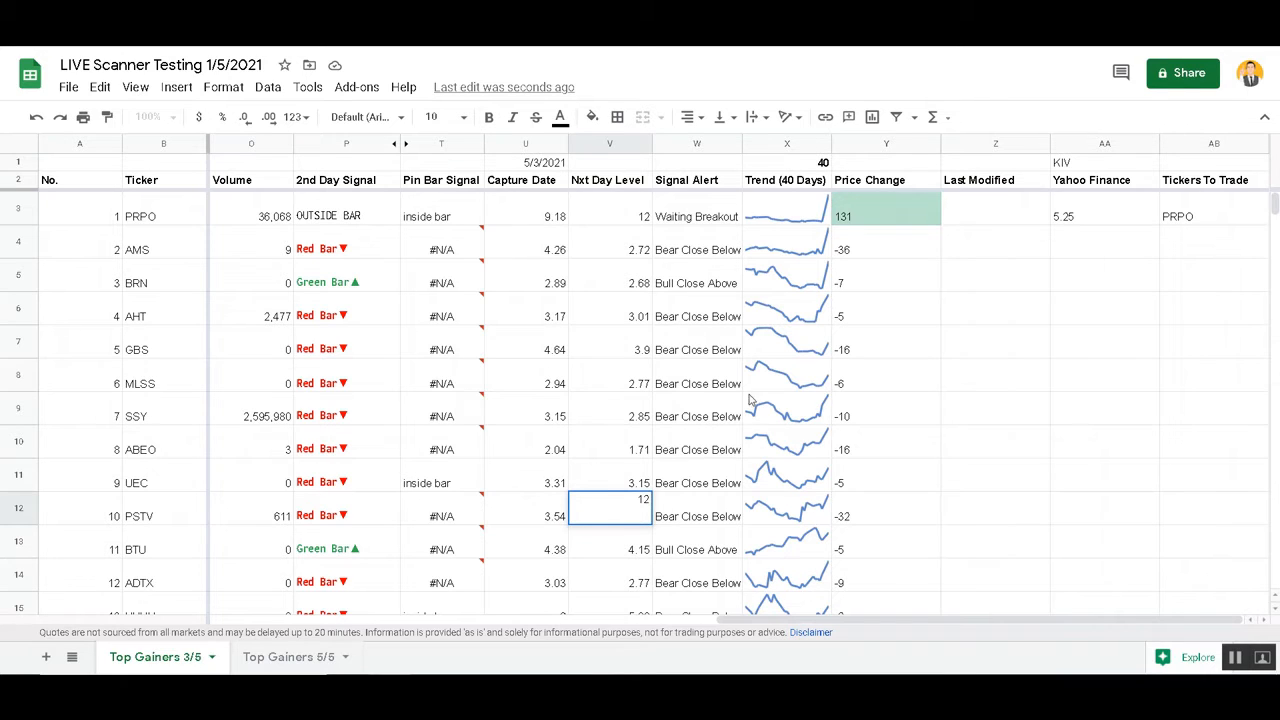
key(Tab)
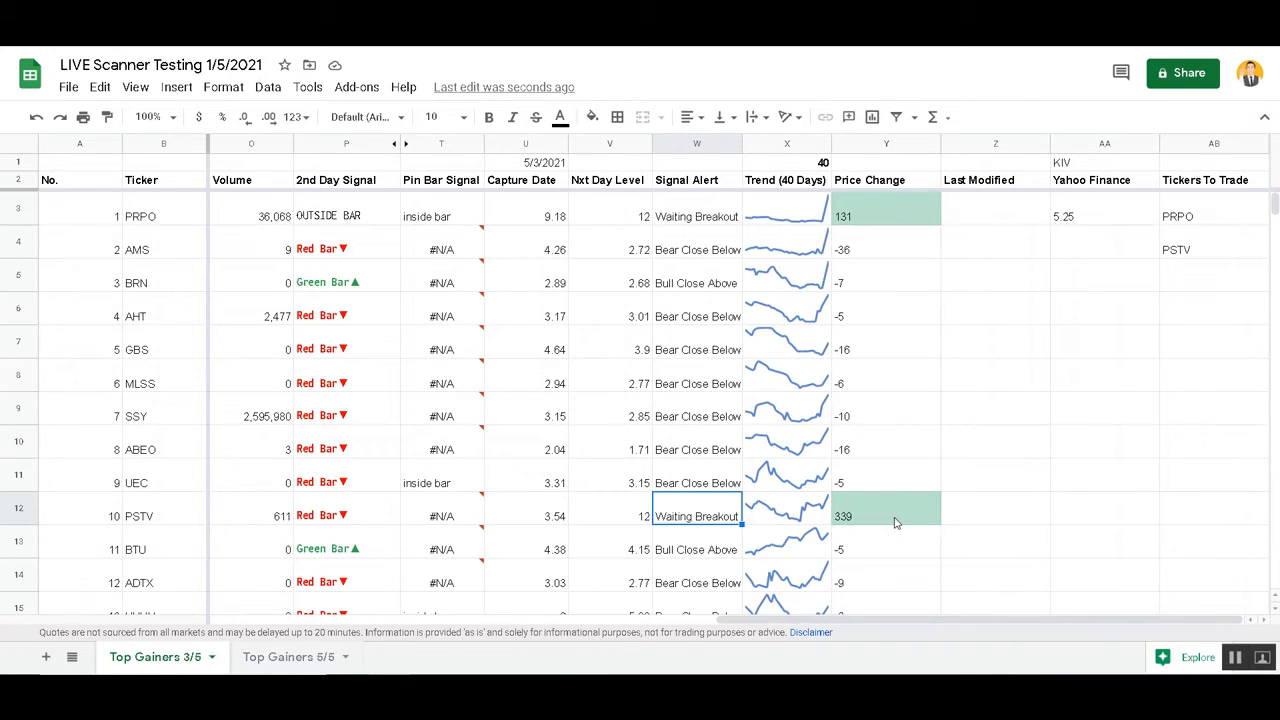
click(591, 354)
text(12)
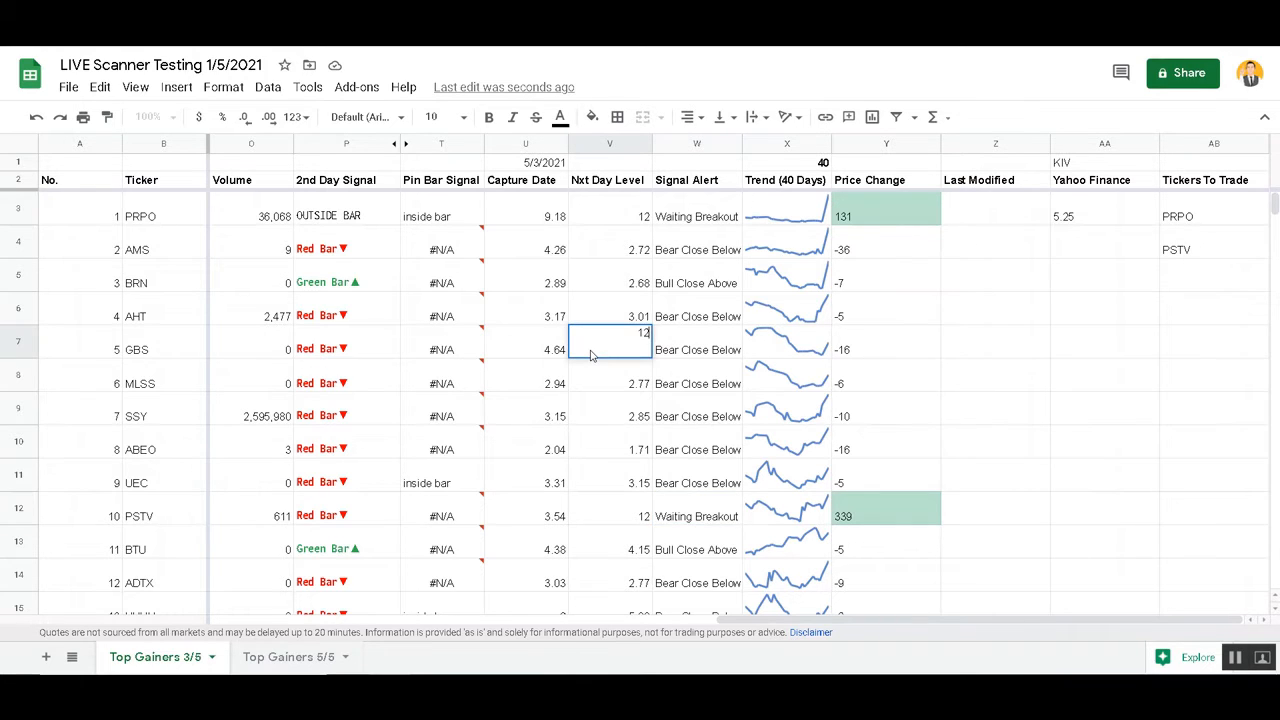
key(Tab)
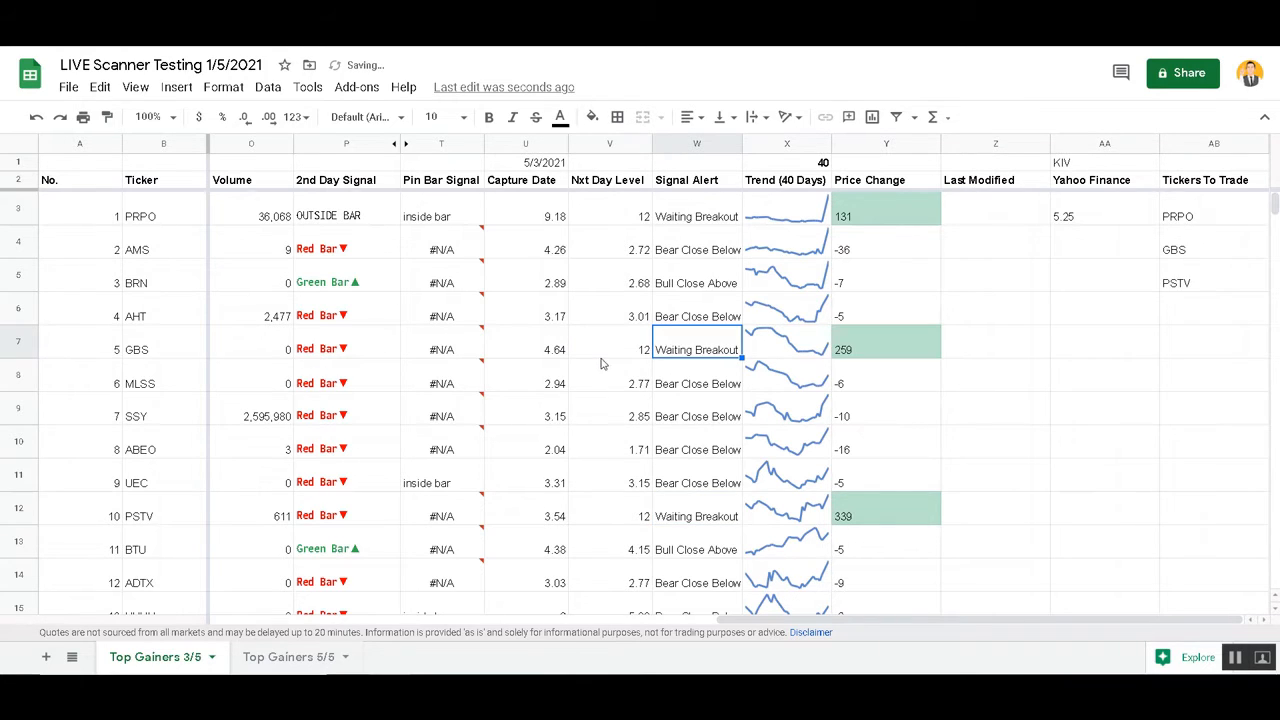
Undo the Nxt Day Level changes for GBS, PSTV and PRPO, and check PRPO's Price Change cell
key(ctrl+z)
key(ctrl+z)
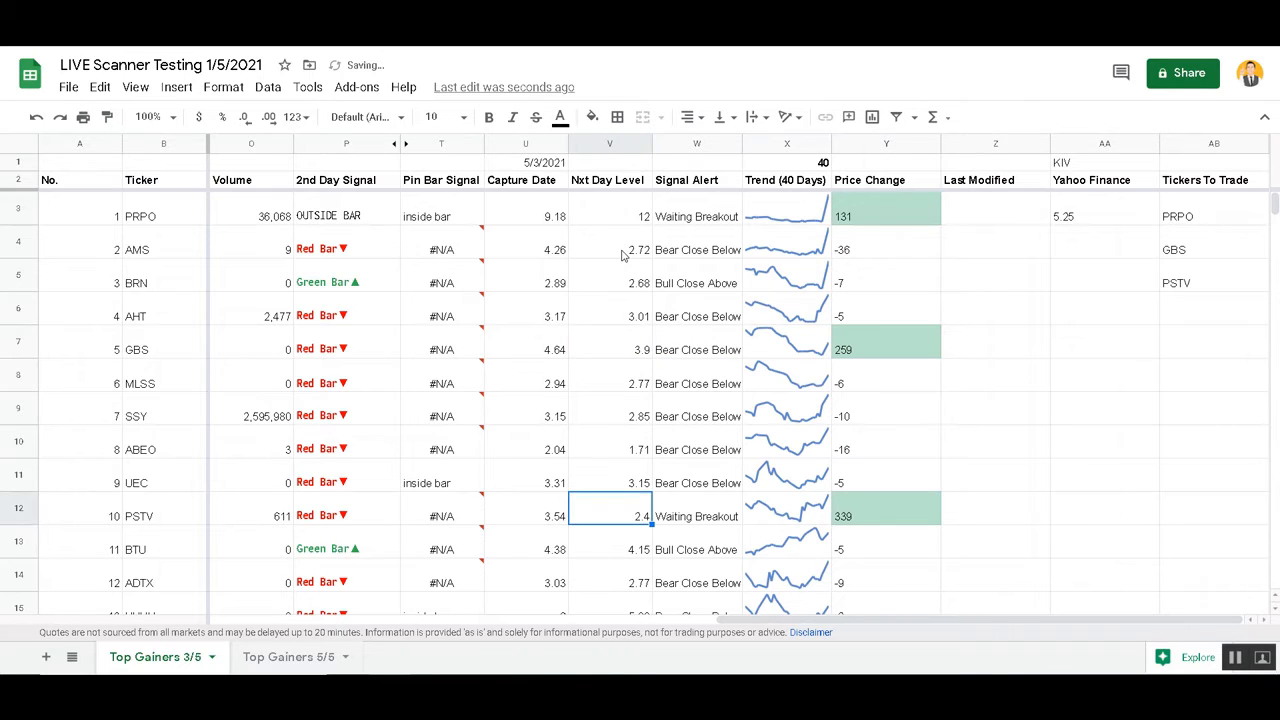
key(ctrl+z)
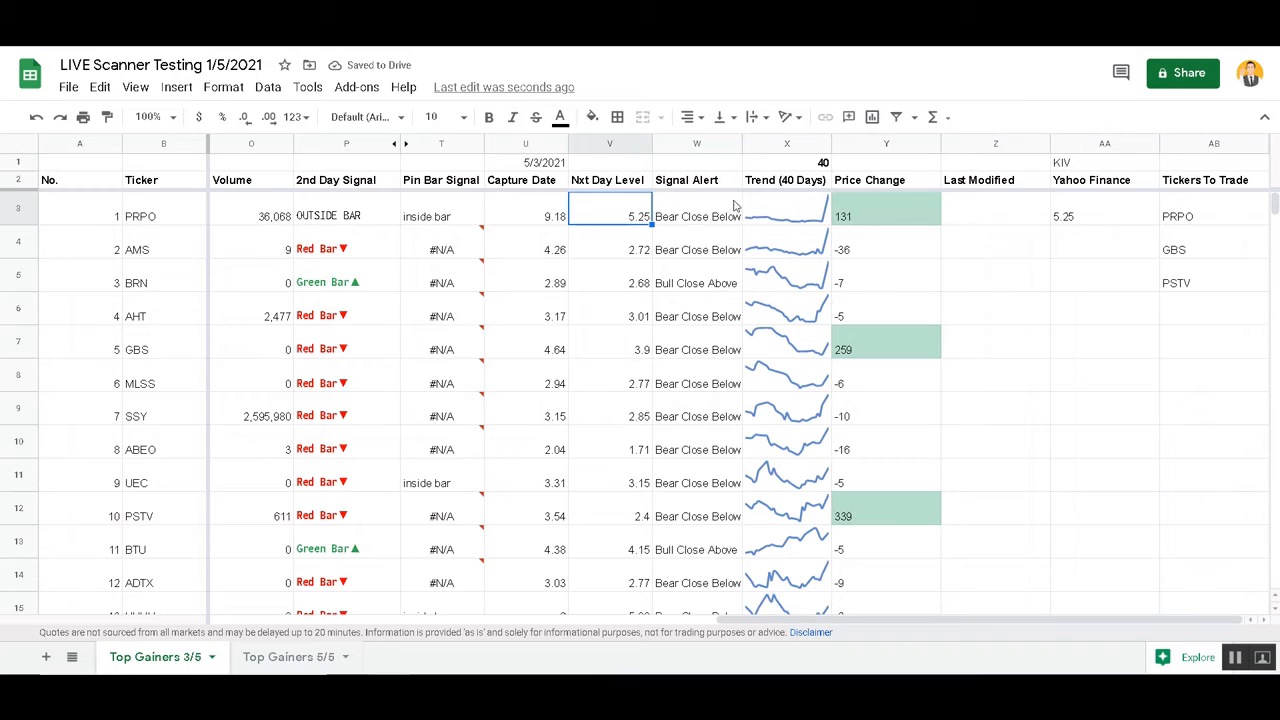
click(865, 210)
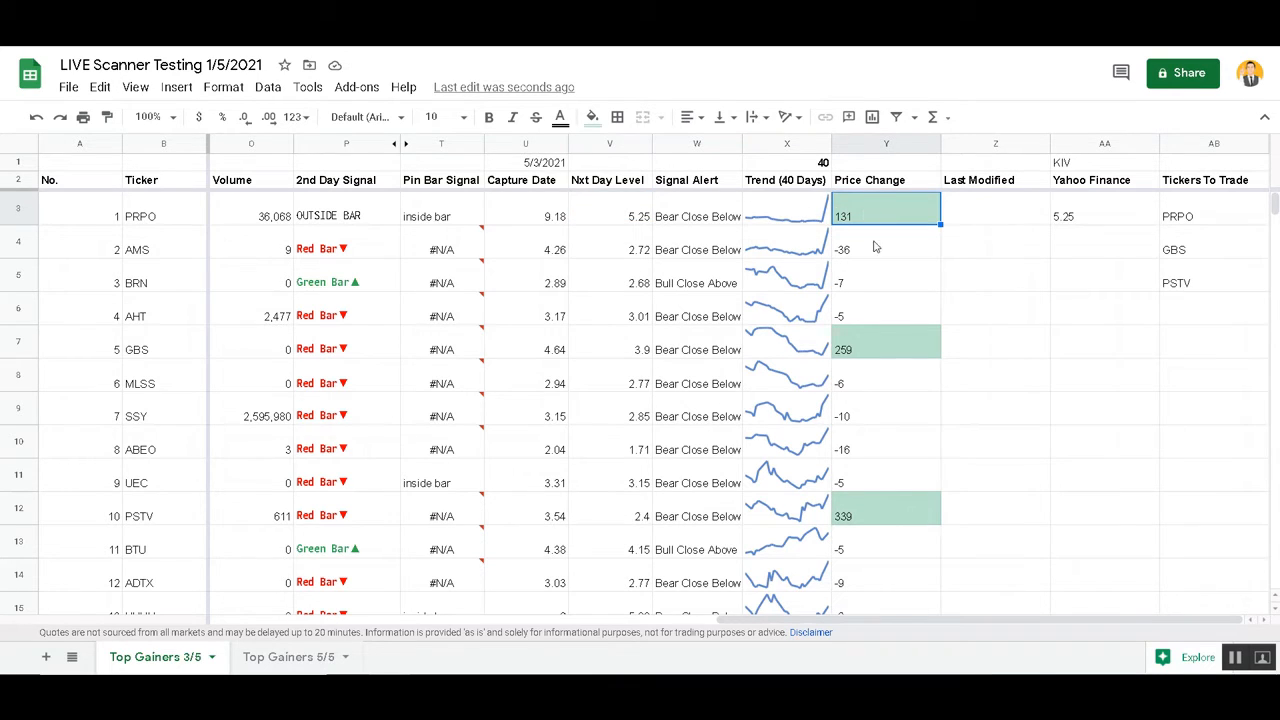
key(Return)
key(Escape)
click(601, 217)
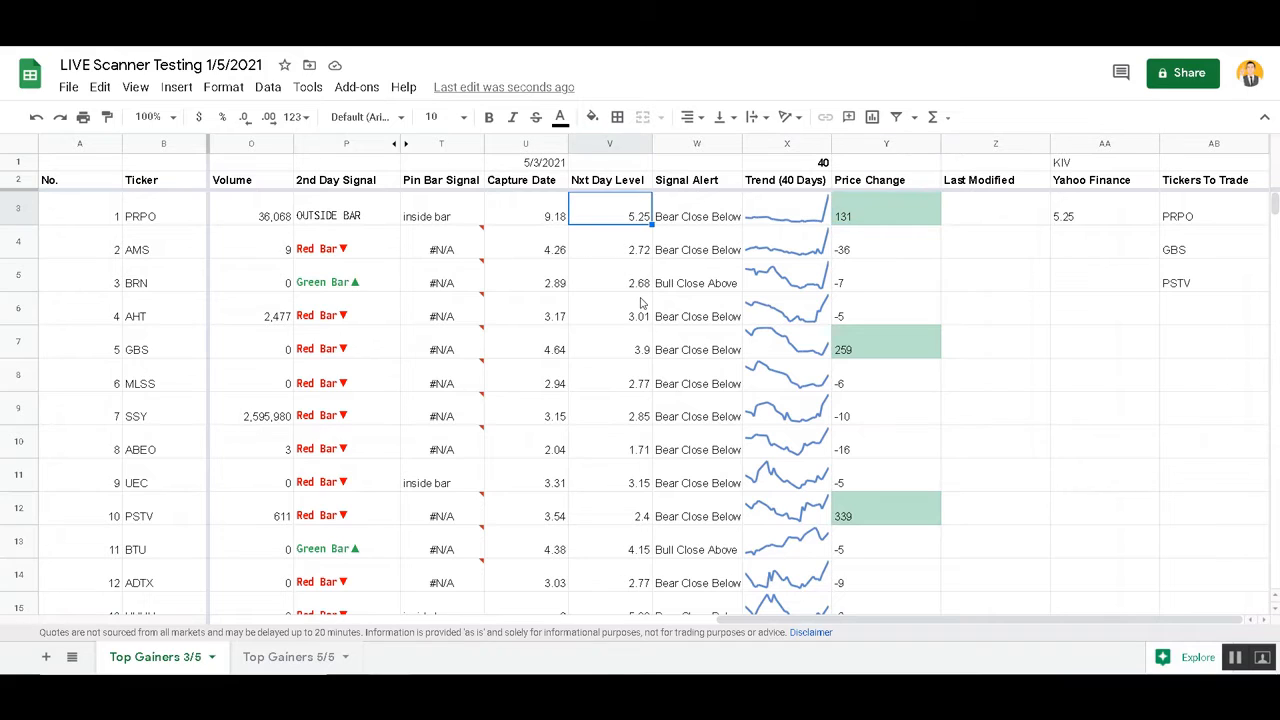
Copy the AMS Price Change cell into the Price Change cells of PRPO, GBS and PSTV
click(887, 215)
click(880, 248)
key(ctrl+c)
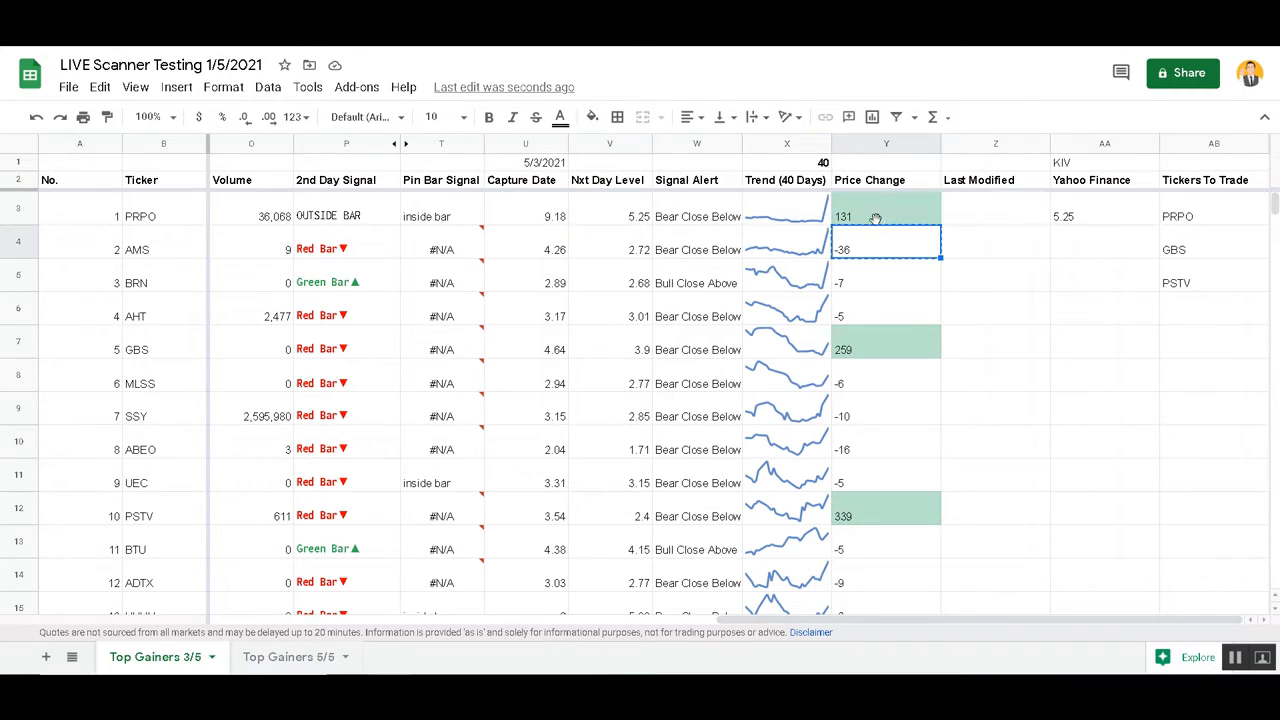
click(875, 218)
key(ctrl+v)
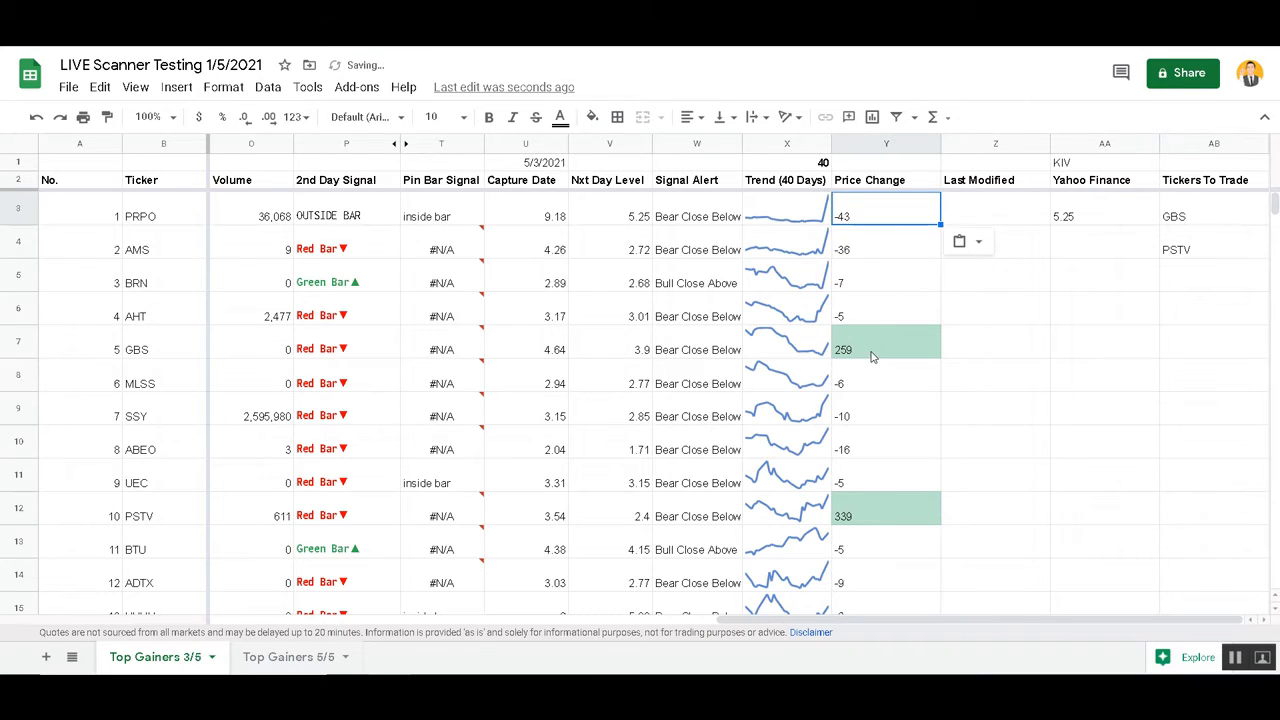
click(872, 355)
key(ctrl+v)
click(868, 518)
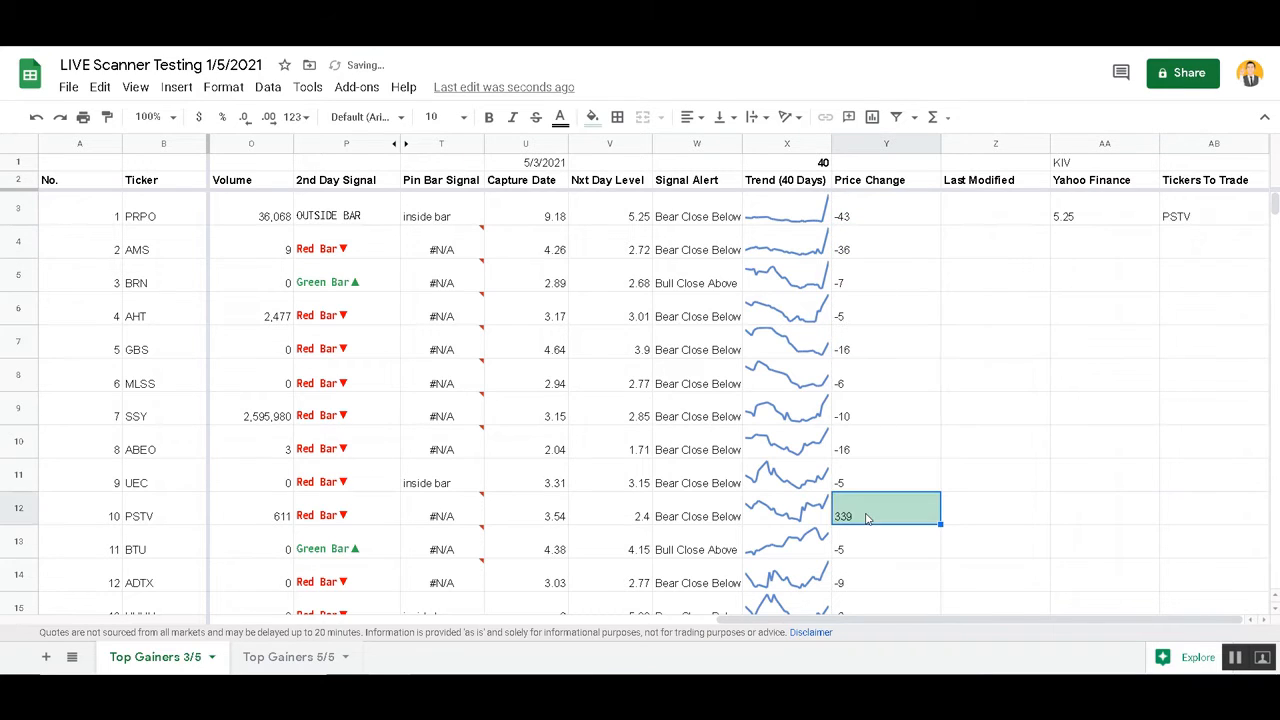
key(ctrl+v)
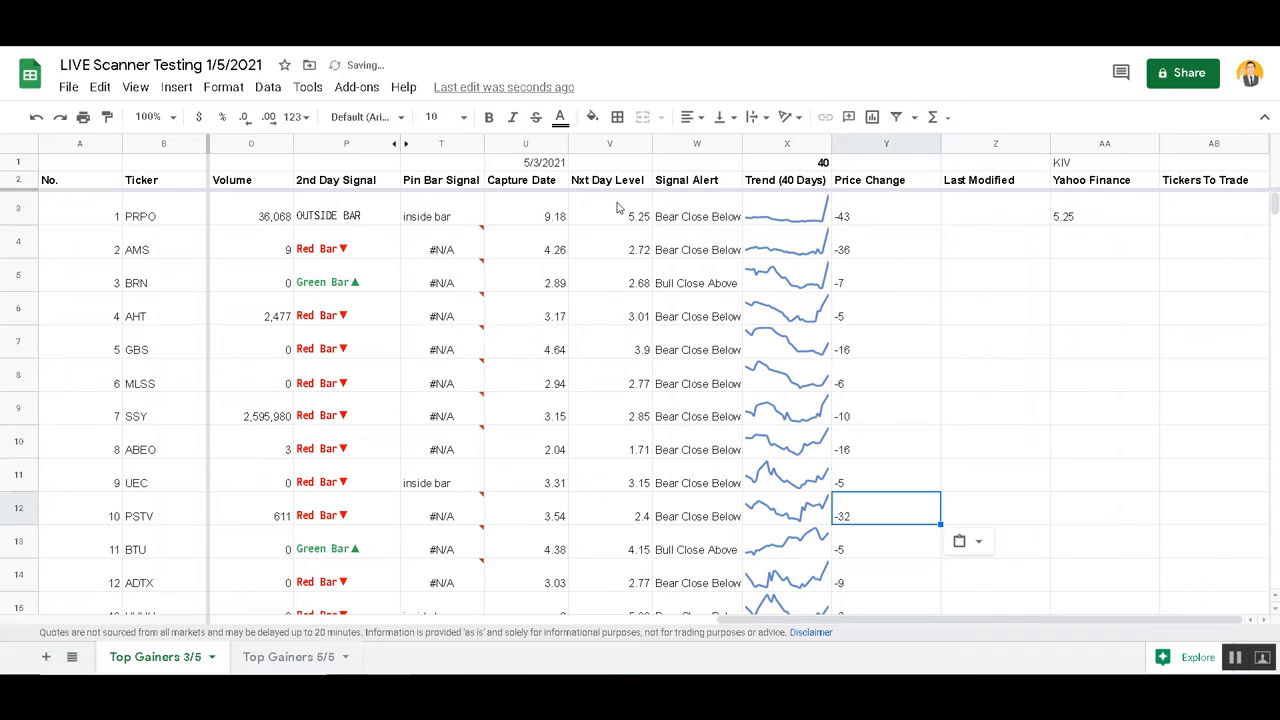
Inspect the formulas behind PRPO's Nxt Day Level and Close cells without changing them
double_click(617, 207)
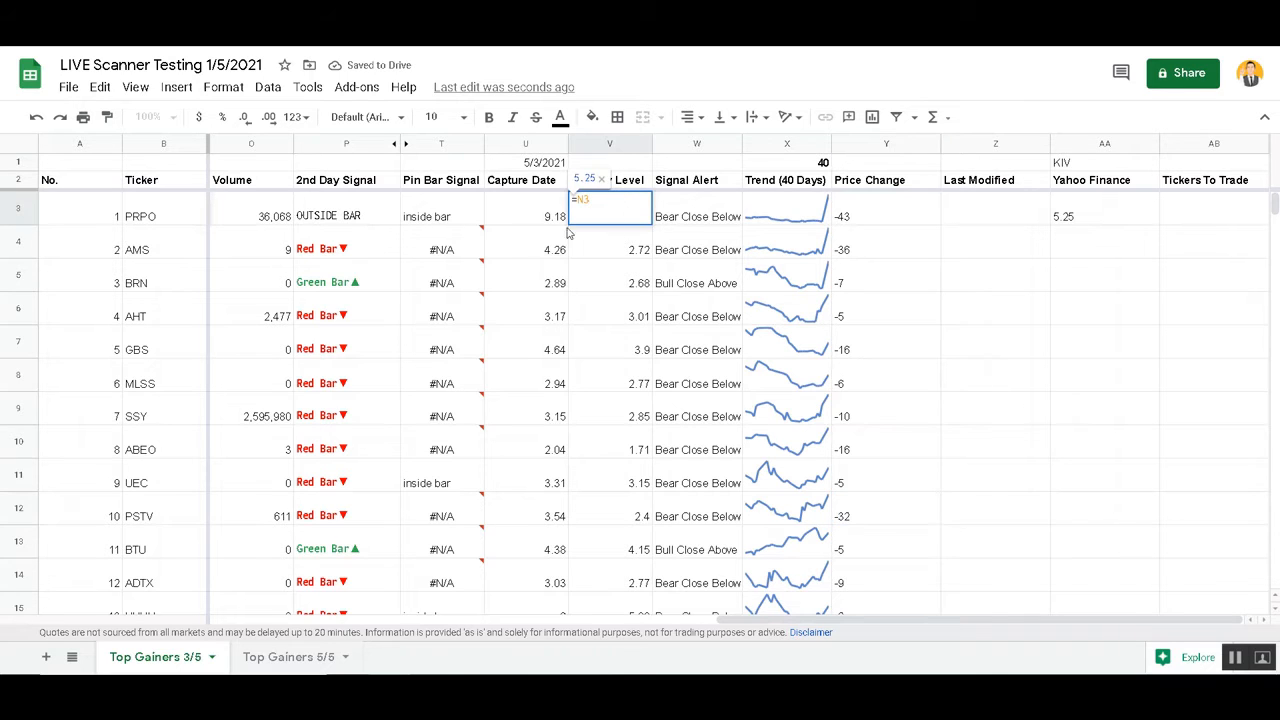
key(Escape)
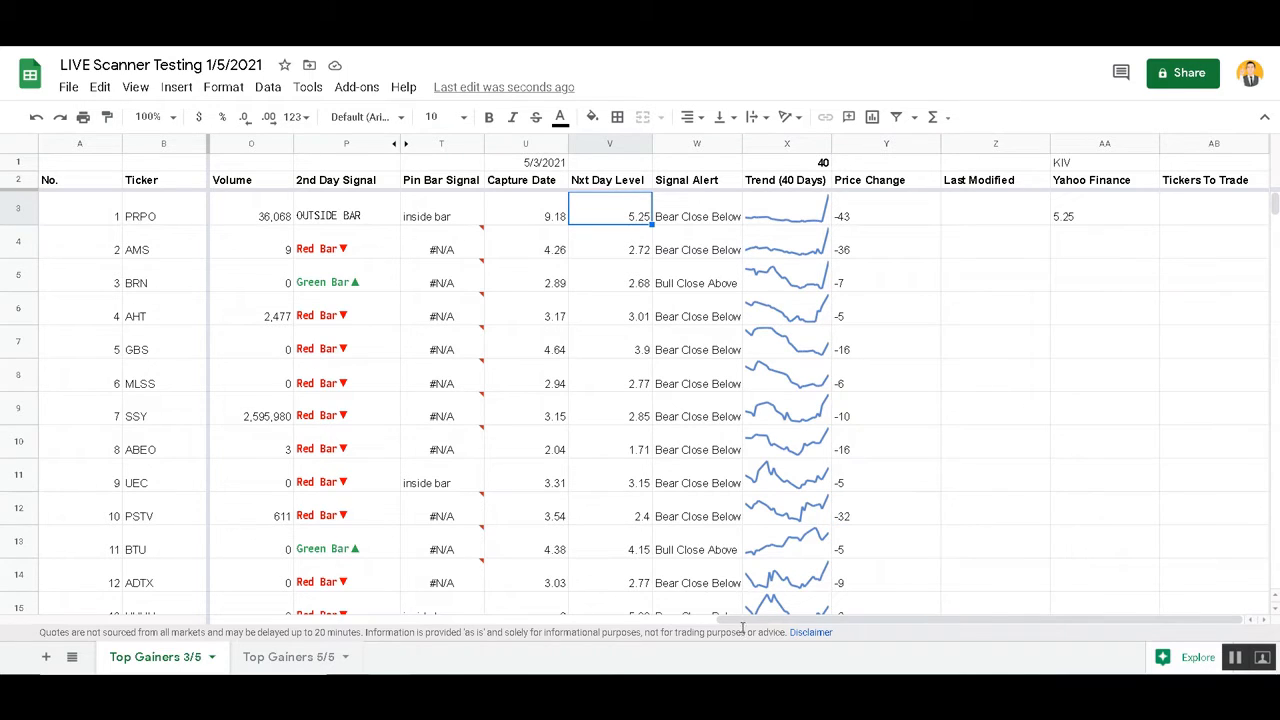
drag(743, 628, 687, 628)
click(335, 210)
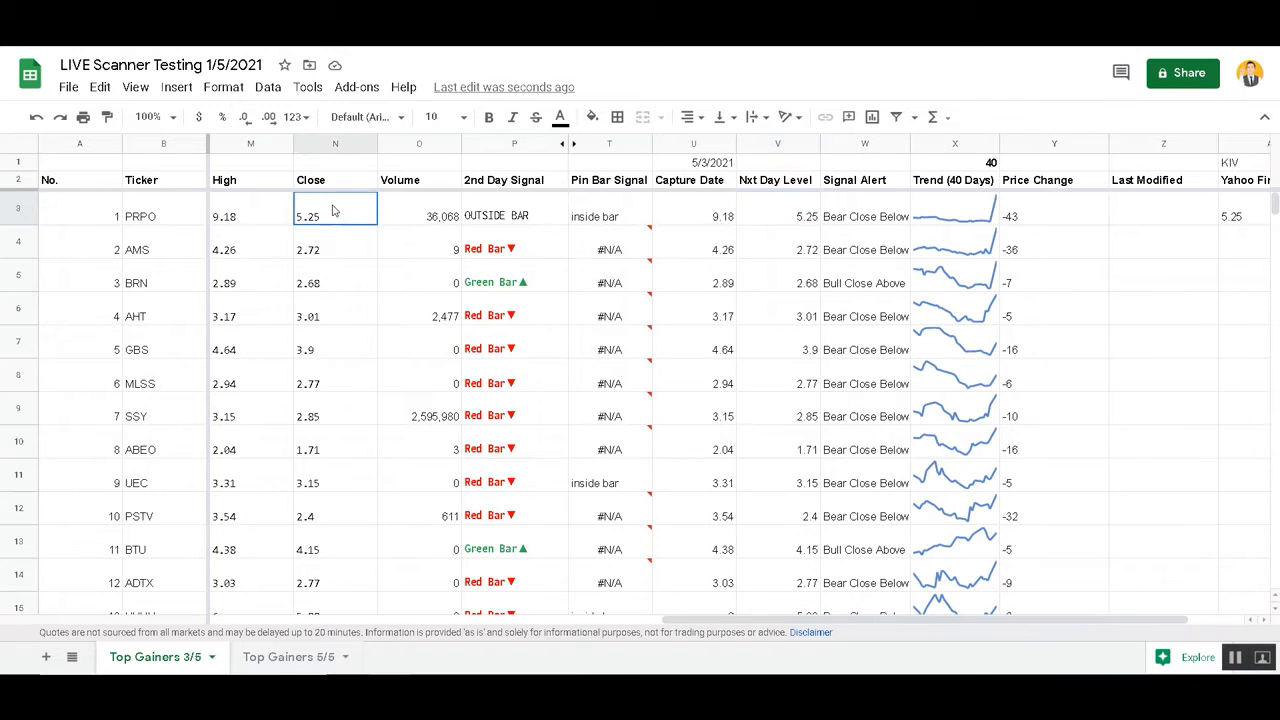
double_click(335, 210)
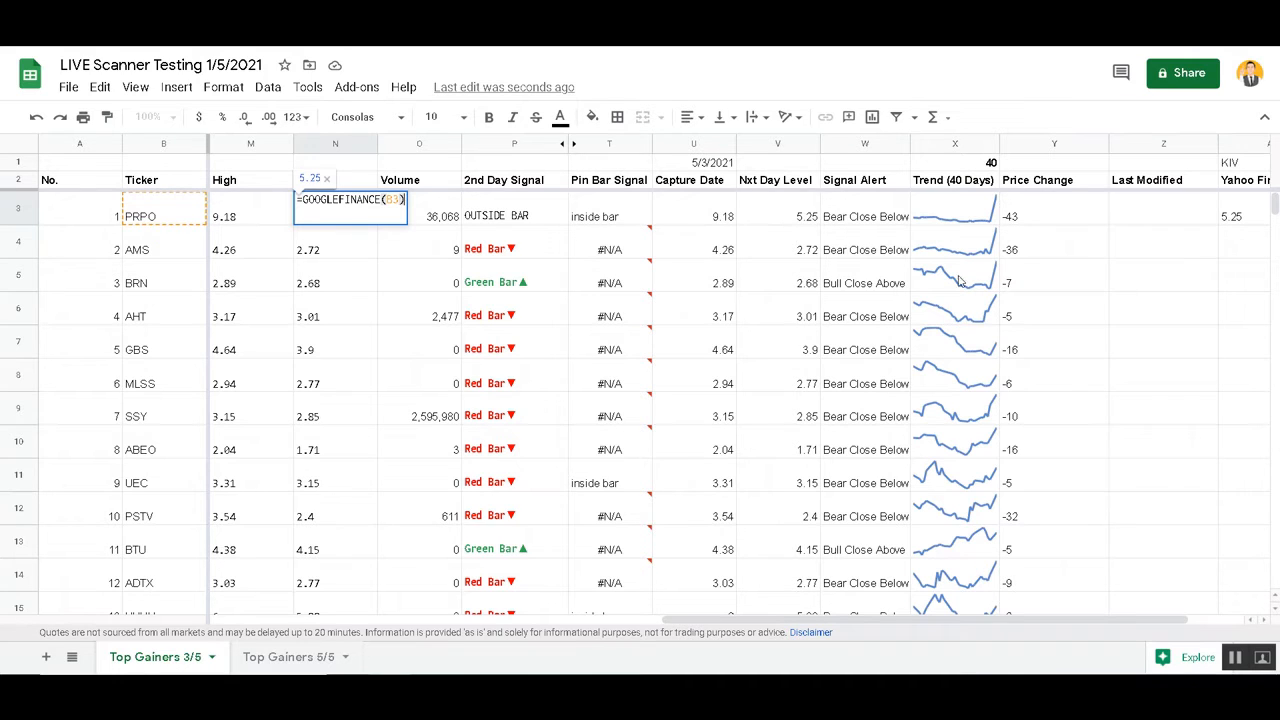
key(Escape)
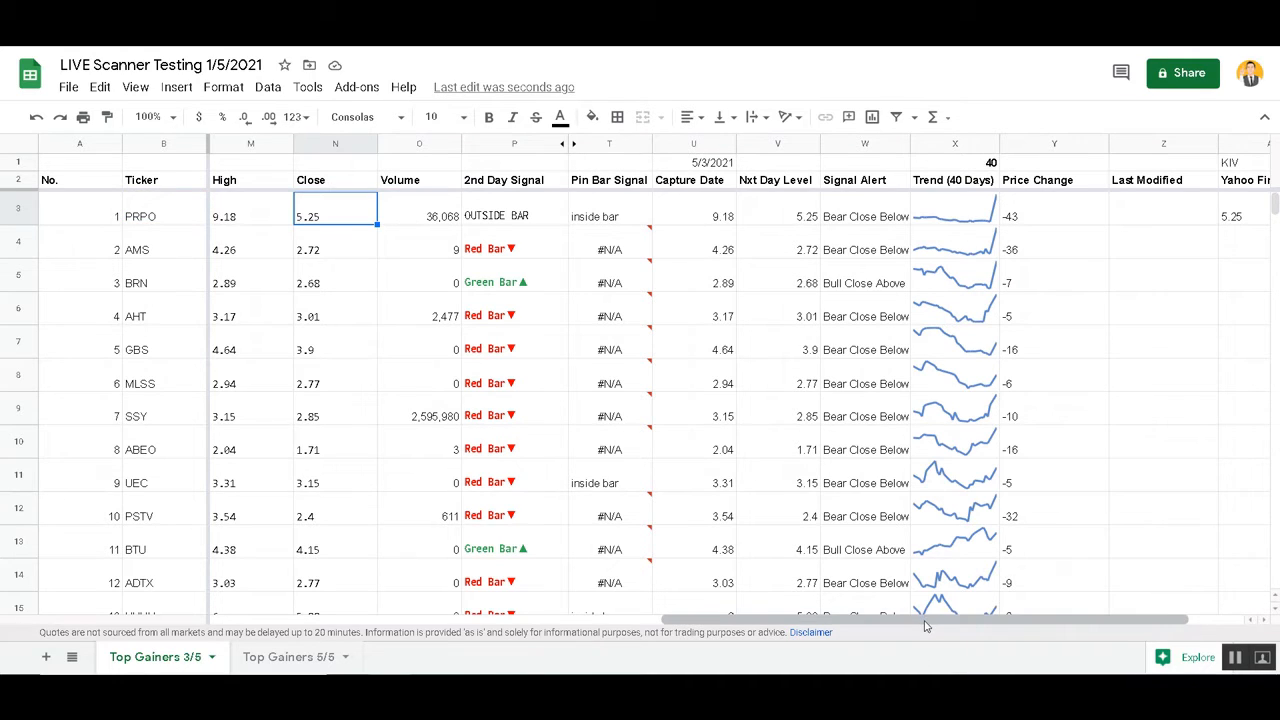
drag(925, 620, 995, 620)
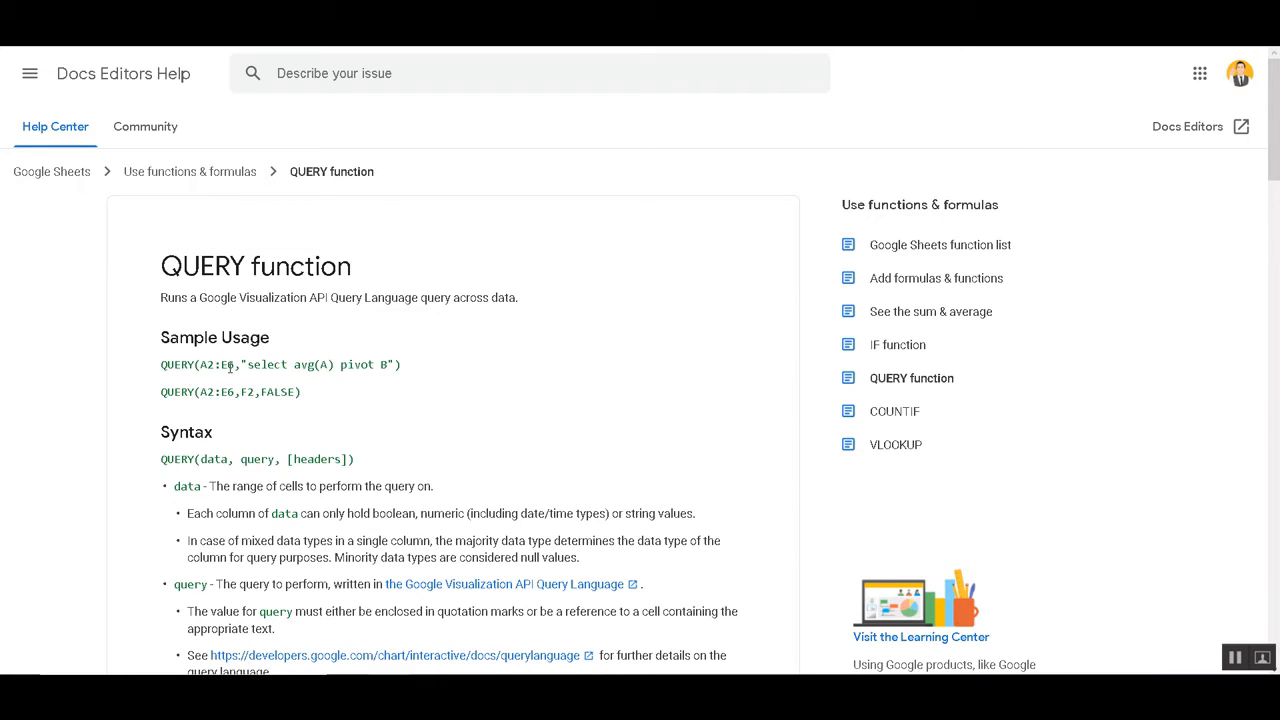
Compare the data argument in the QUERY help article with the data range in the Tickers To Trade formula in AB3
double_click(213, 459)
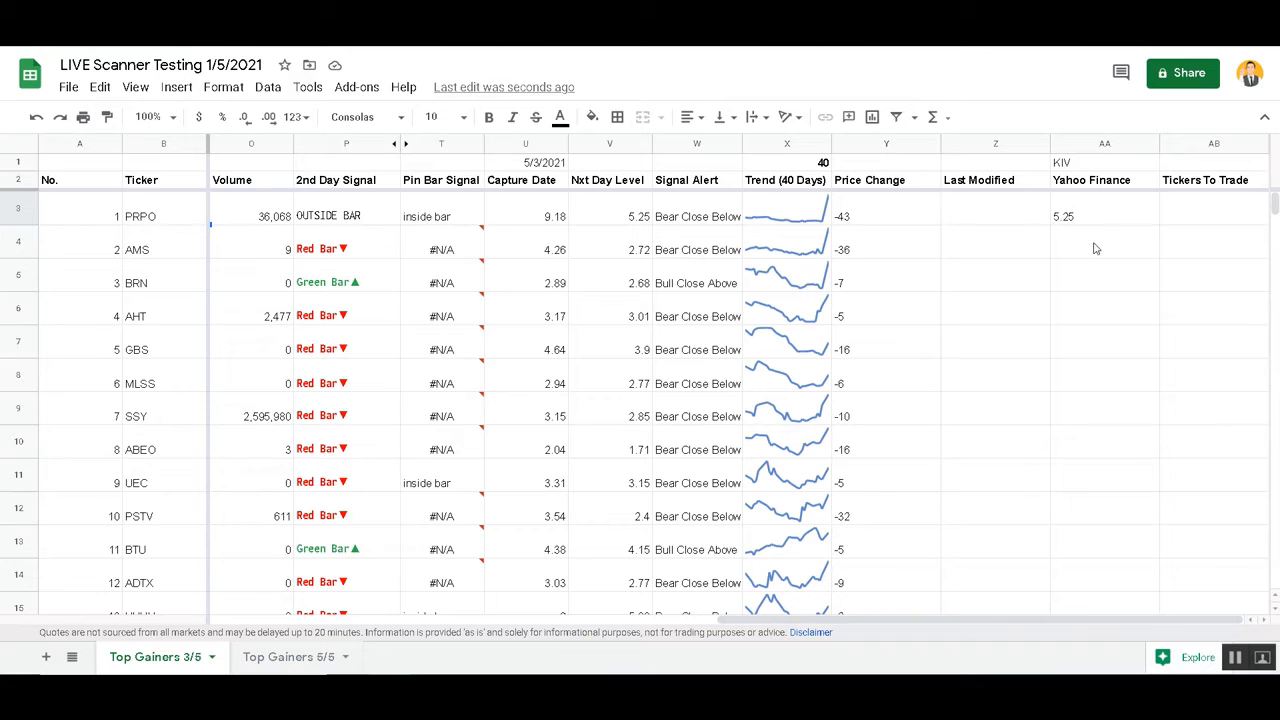
click(1189, 215)
key(ctrl+v)
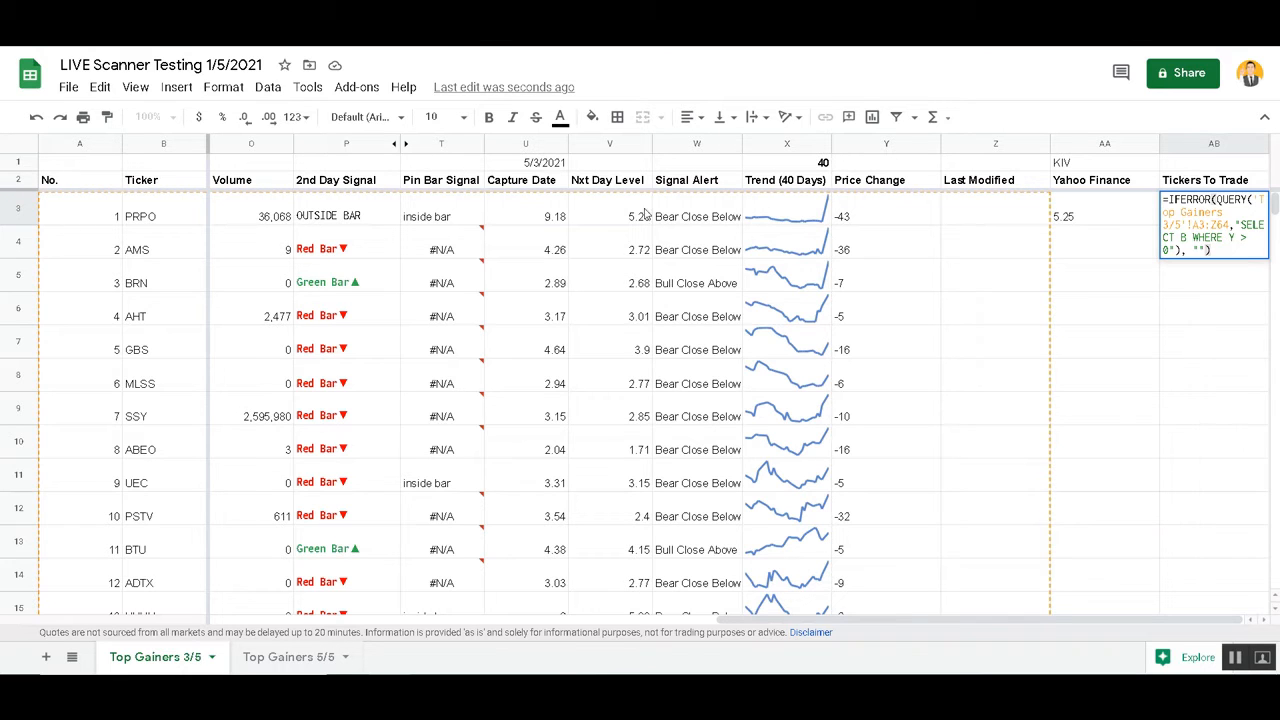
scroll(1000, 365, down, 20)
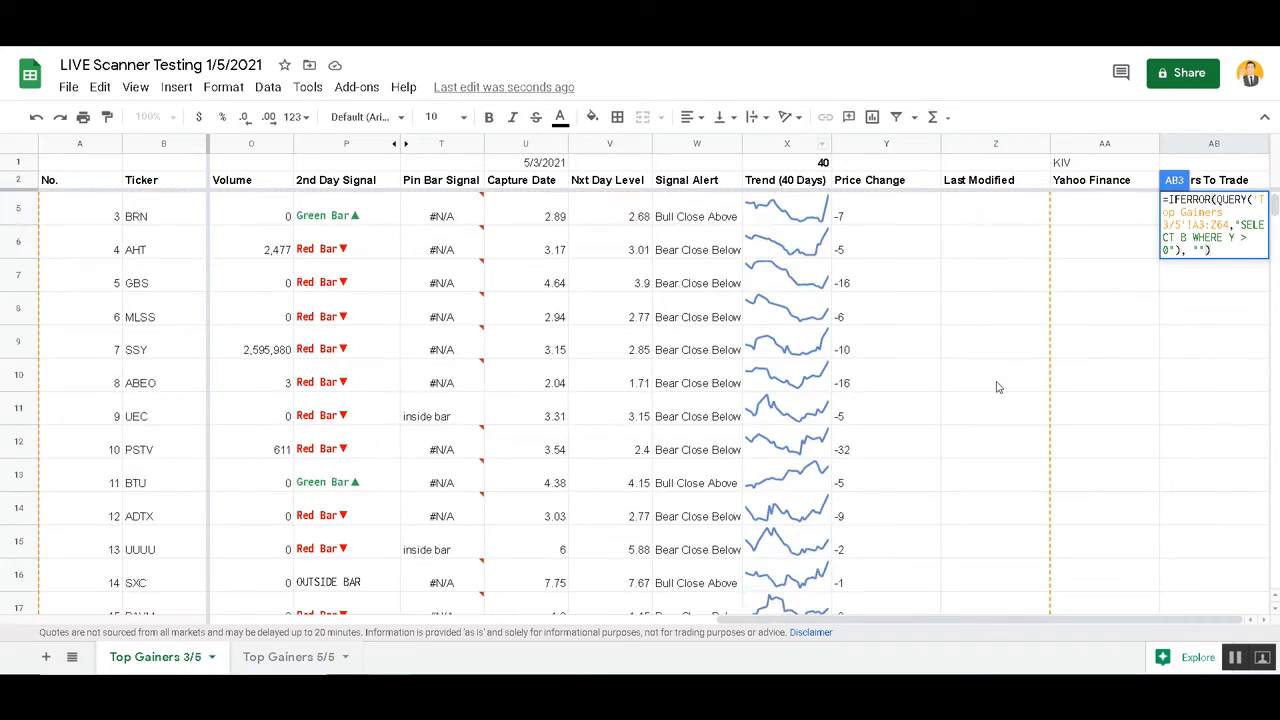
scroll(995, 385, up, 20)
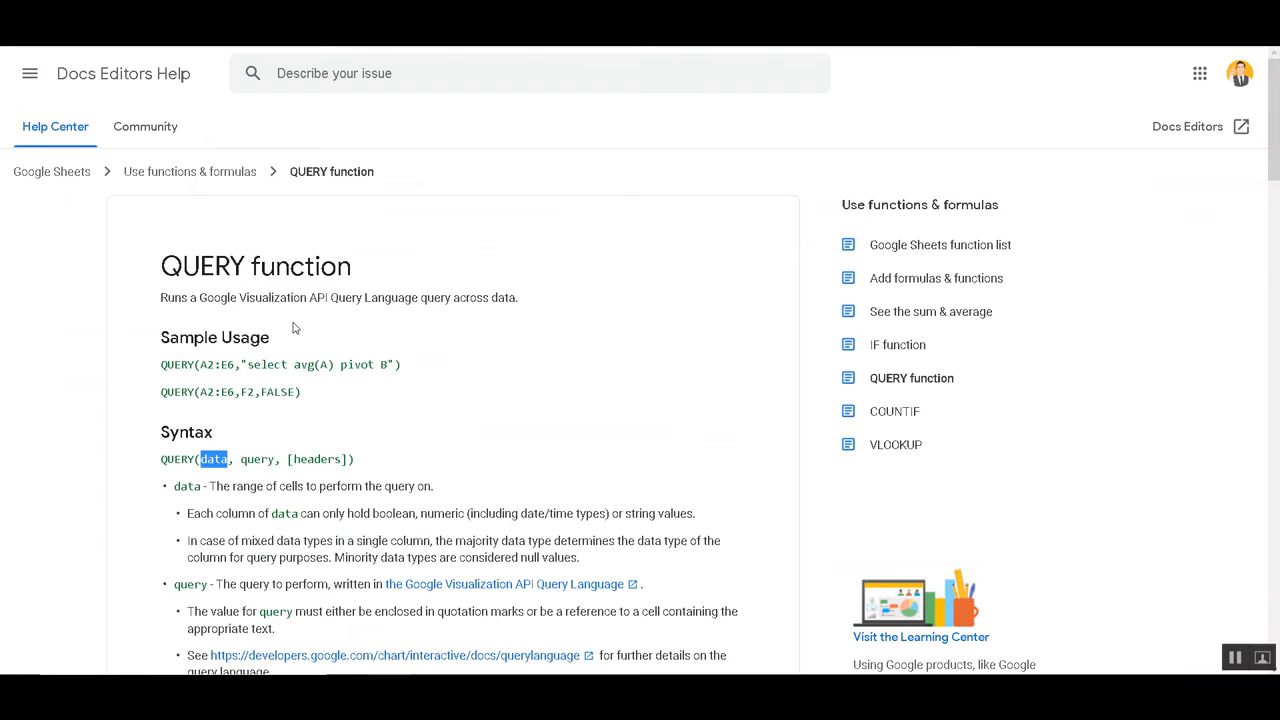
Highlight the query argument in the QUERY help article's syntax line and read its description
double_click(257, 459)
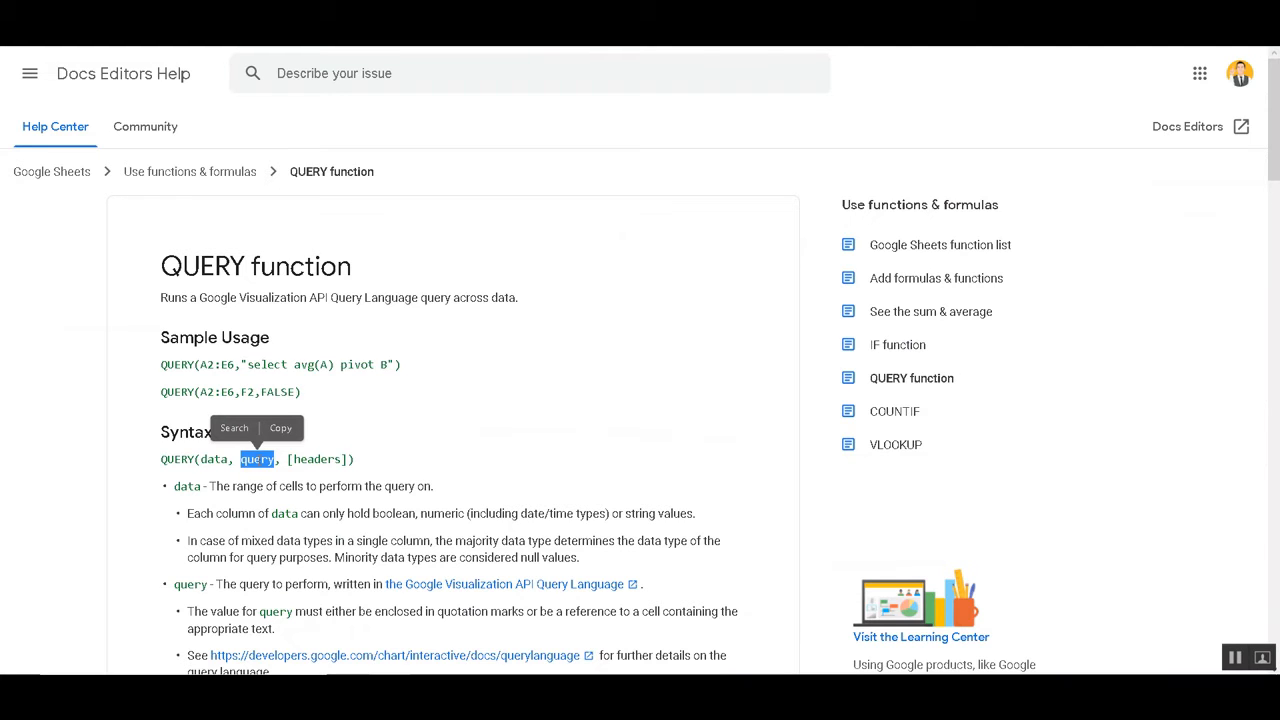
scroll(305, 490, down, 1)
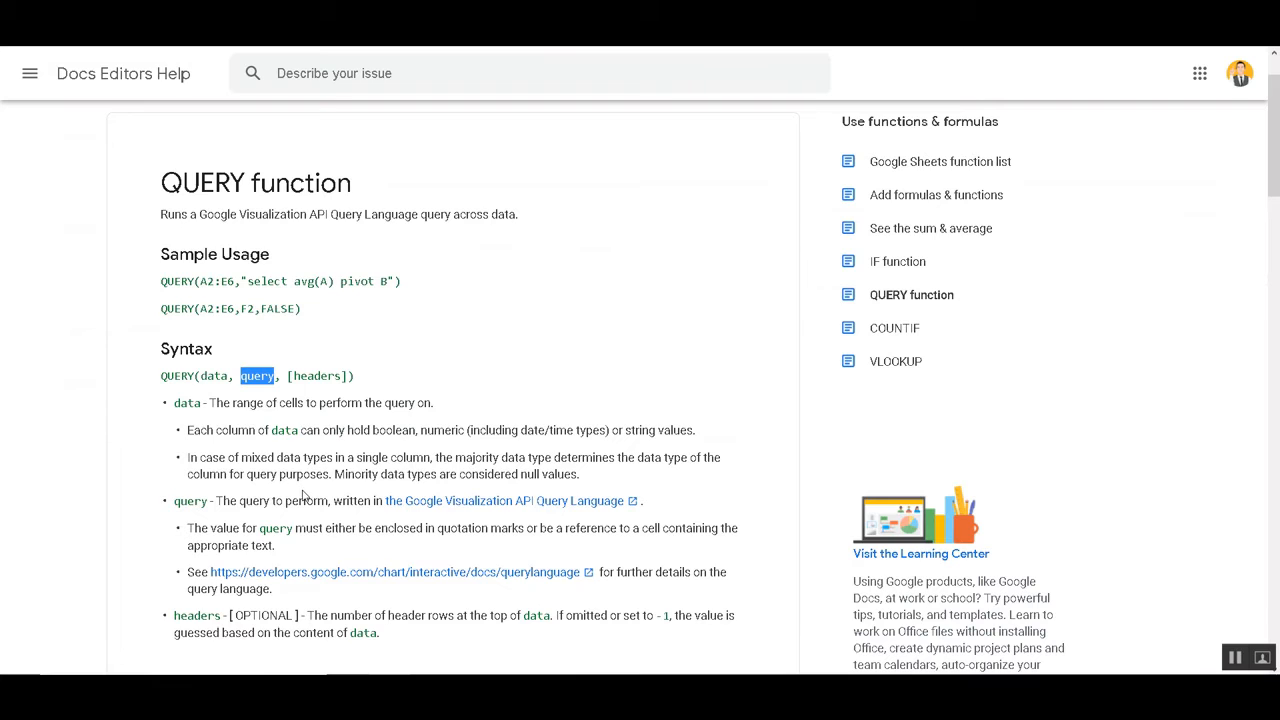
scroll(305, 497, down, 1)
scroll(306, 500, up, 1)
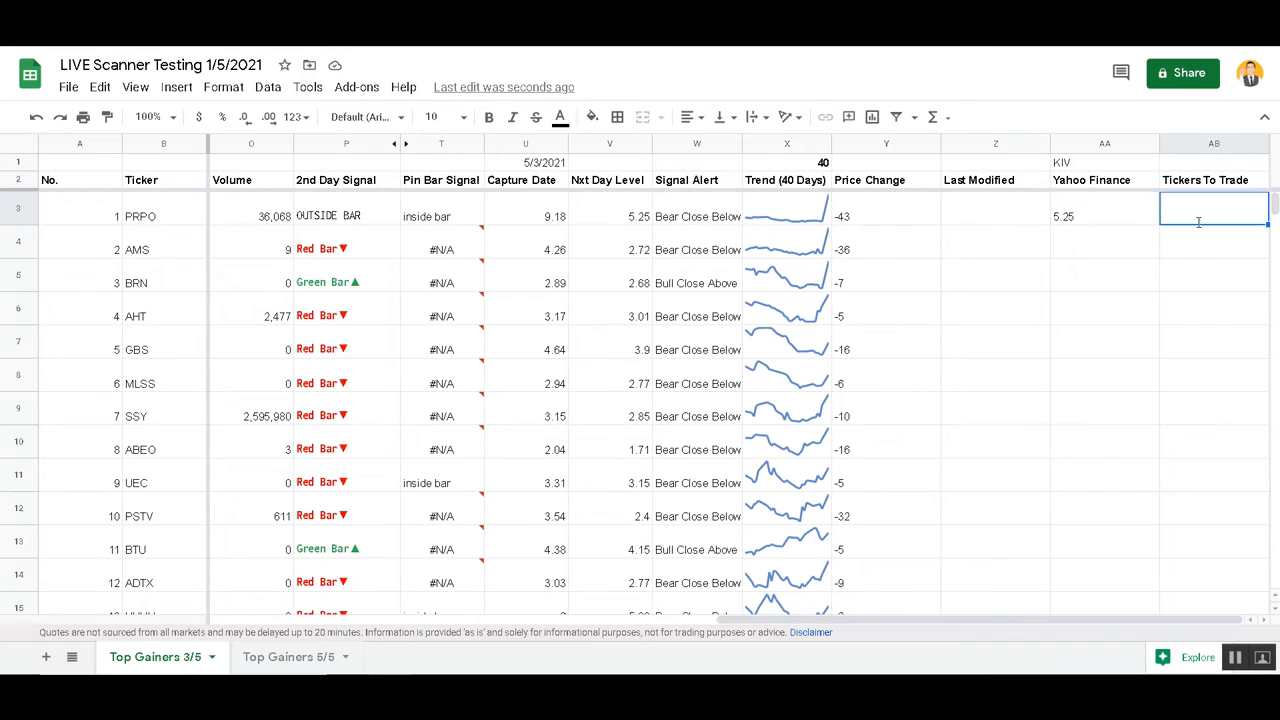
Add column C after B in the SELECT clause of the Tickers To Trade formula in AB3
double_click(1201, 225)
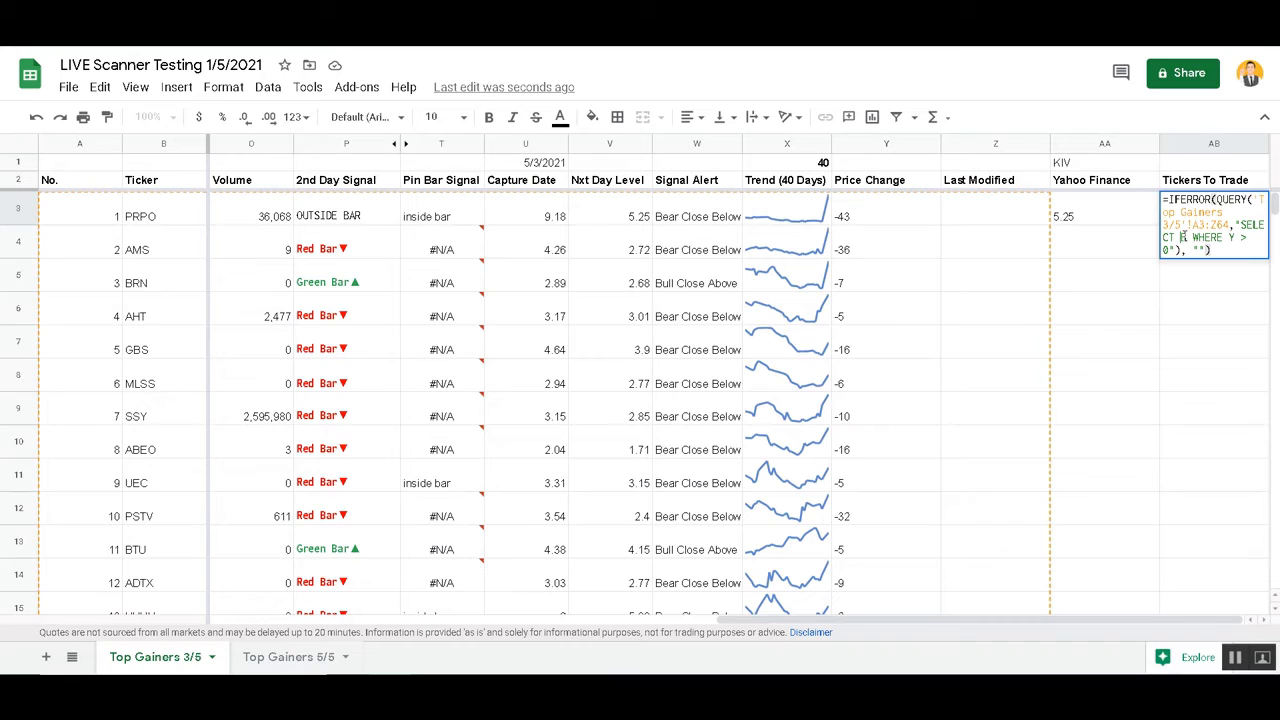
click(1181, 237)
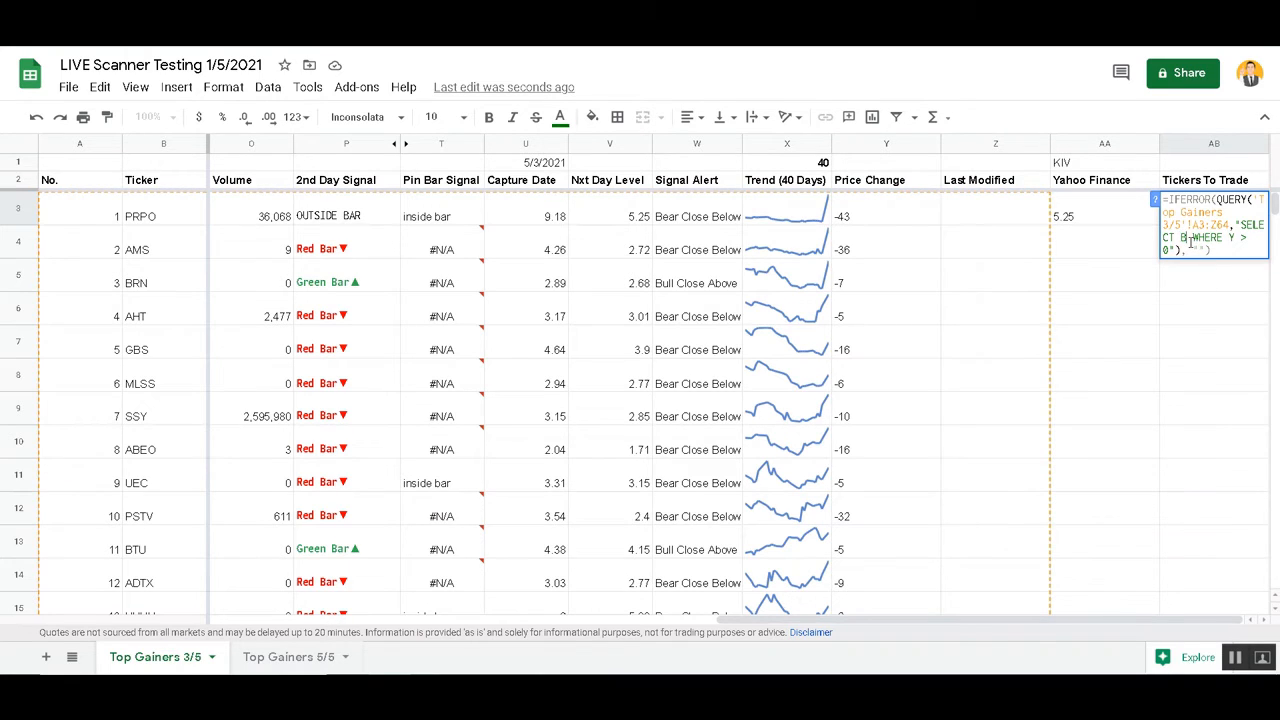
text(,)
text(C)
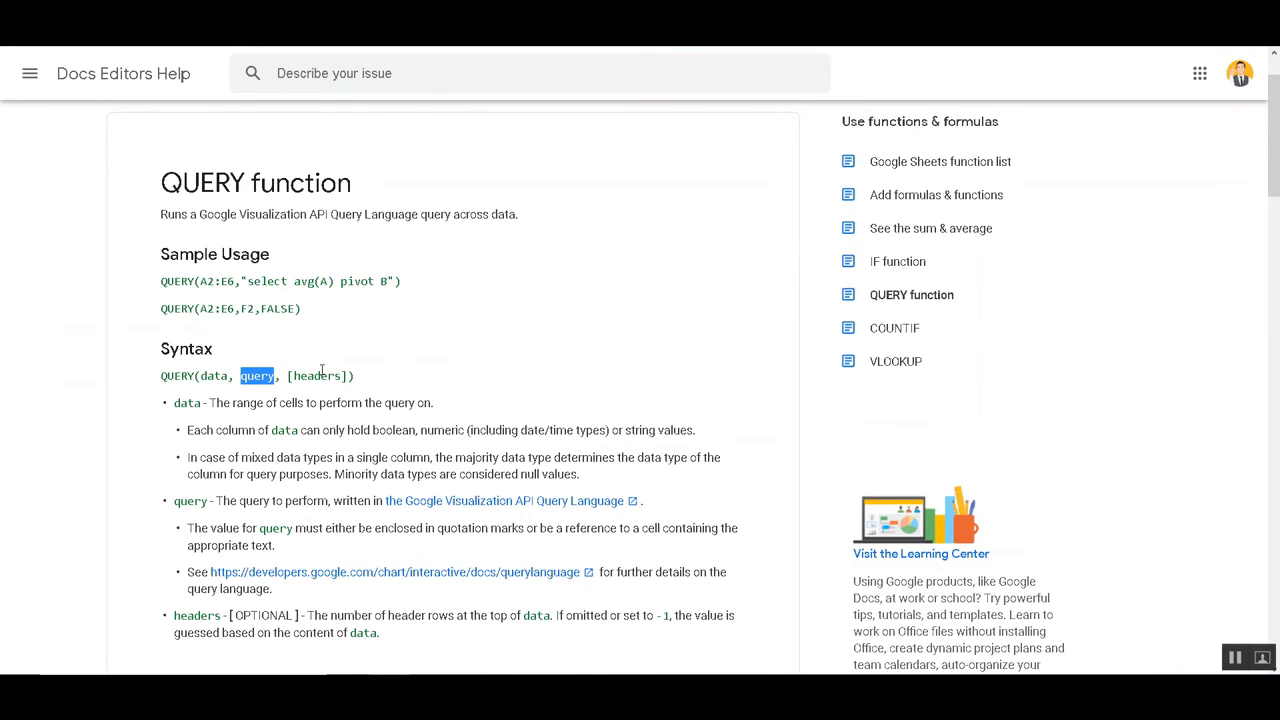
Read the headers argument description and the sample usage in the QUERY help article
scroll(336, 428, down, 3)
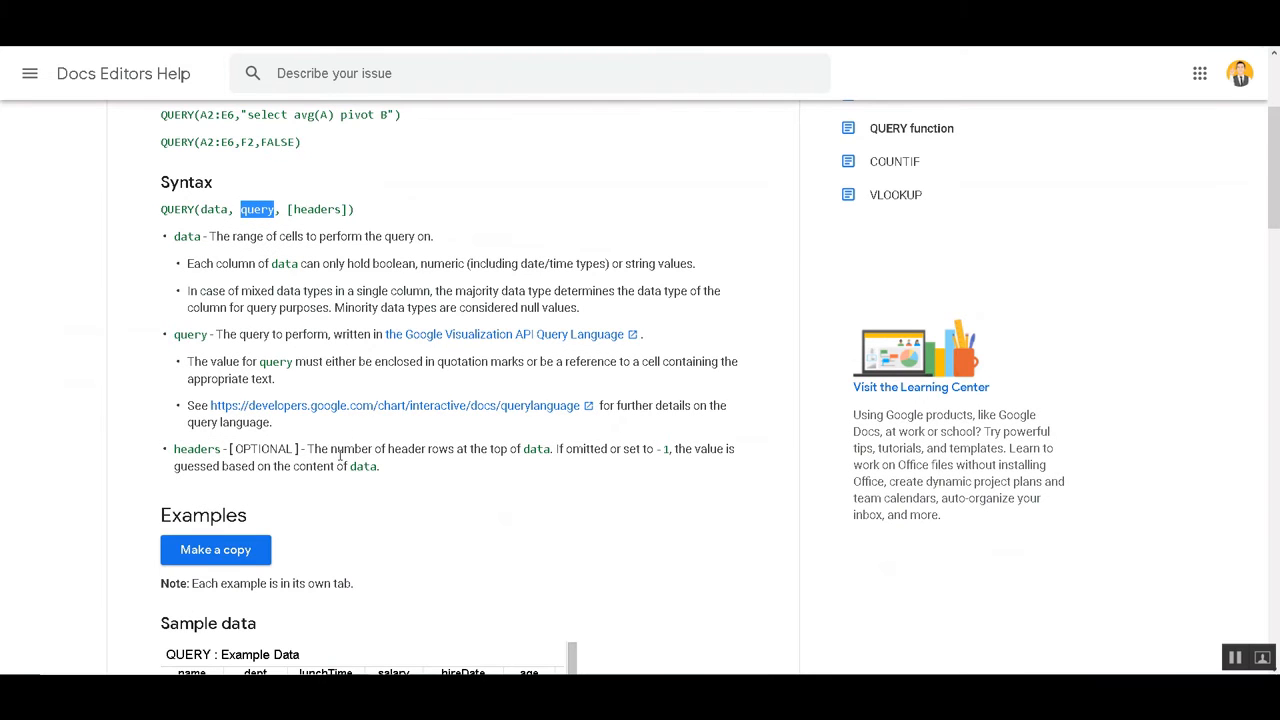
scroll(340, 455, up, 5)
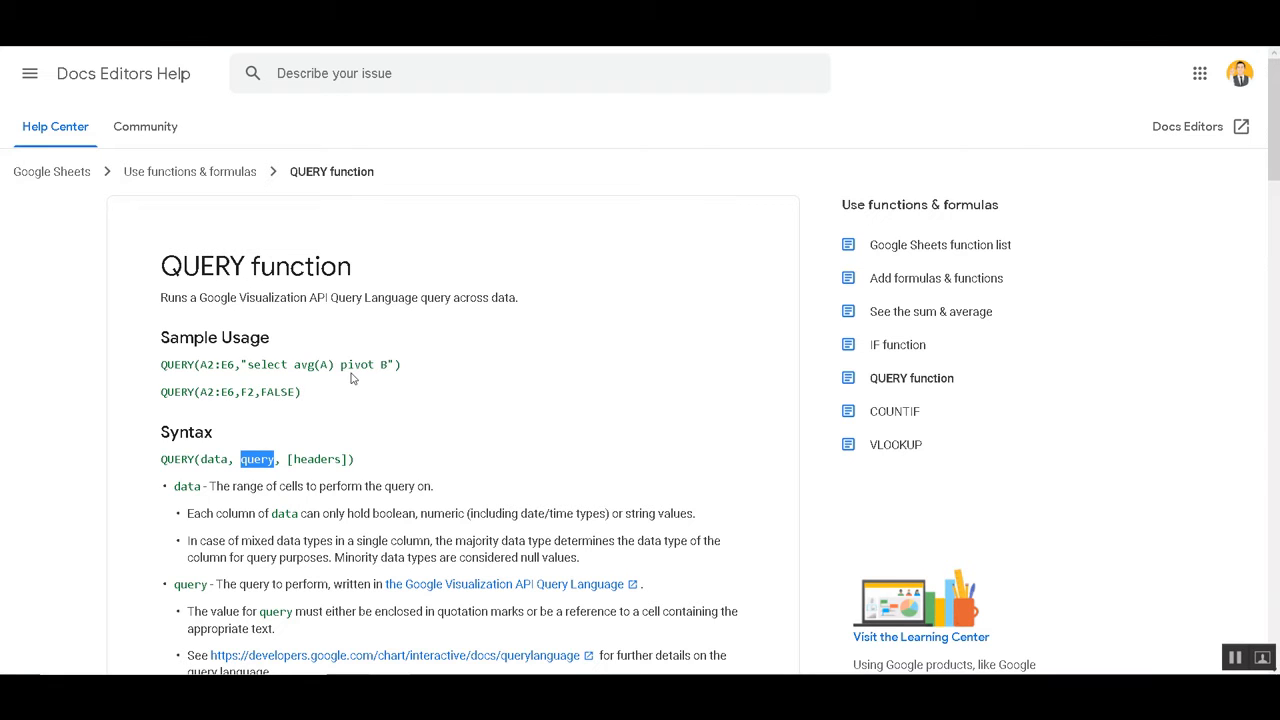
scroll(372, 405, down, 5)
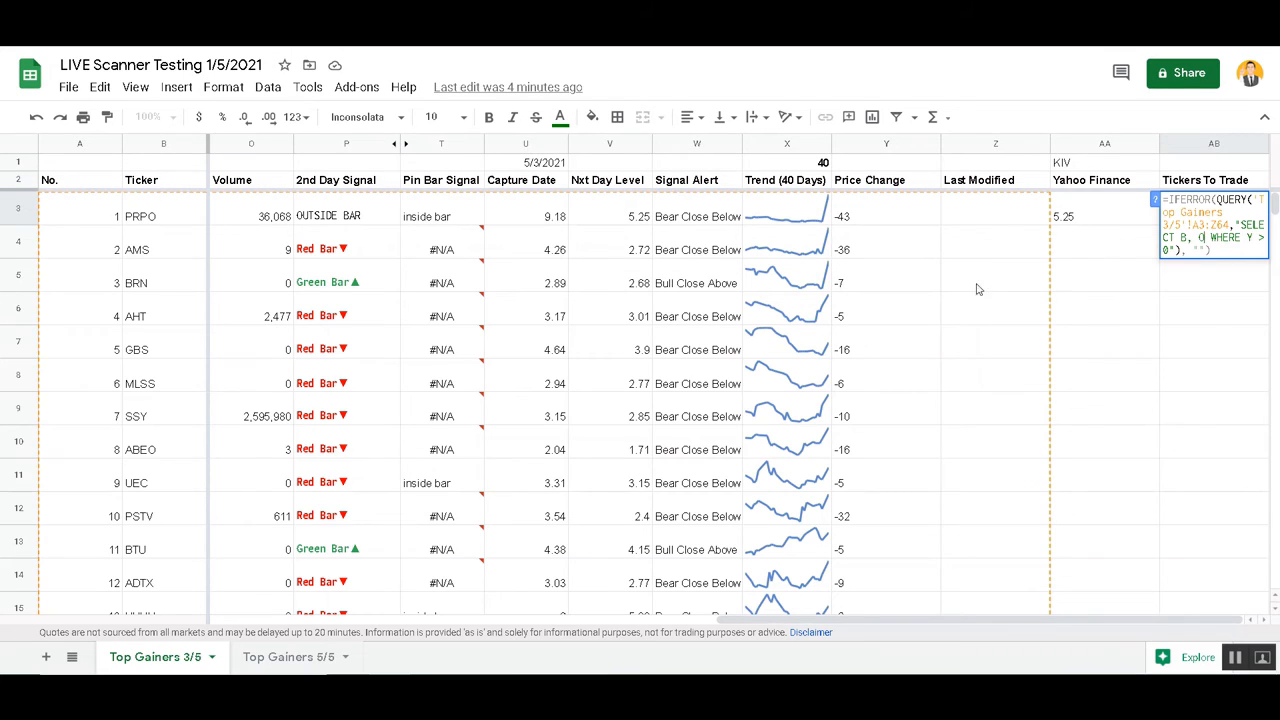
Have the Tickers To Trade query in AB3 select columns B and O, and insert one column to the right of AB
click(1189, 243)
click(1195, 222)
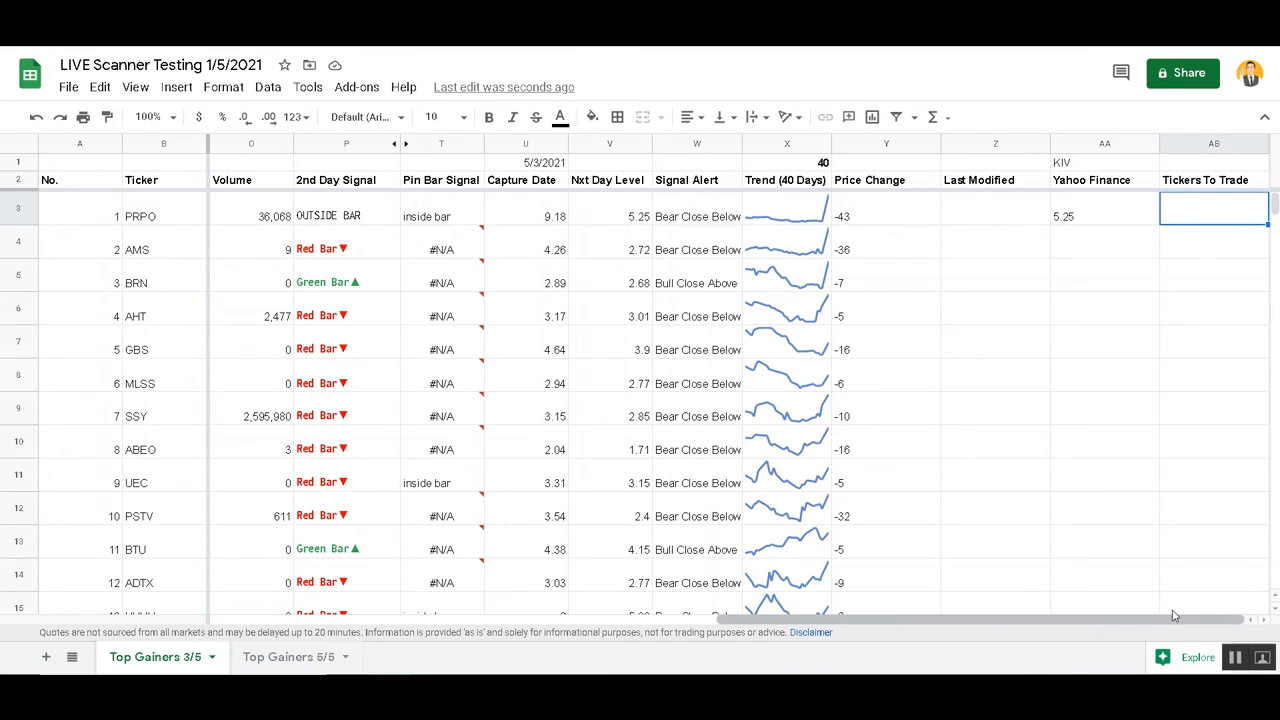
click(1214, 143)
right_click(1214, 143)
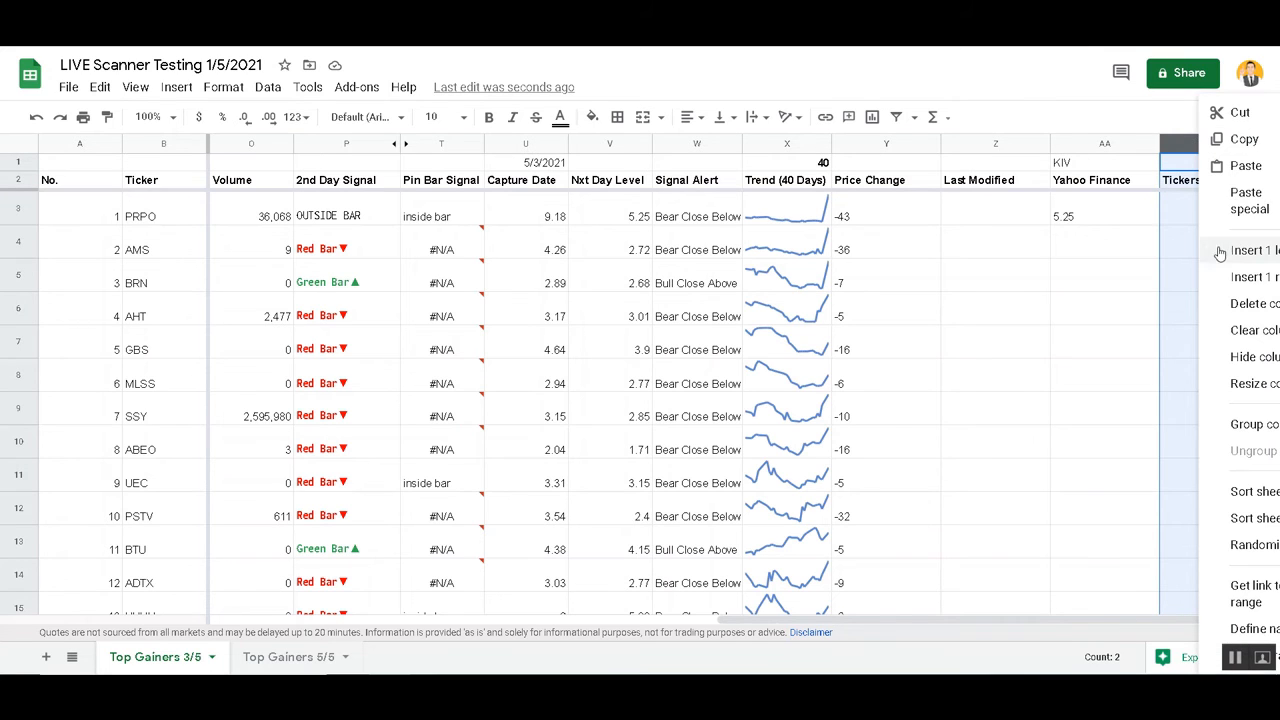
click(1232, 277)
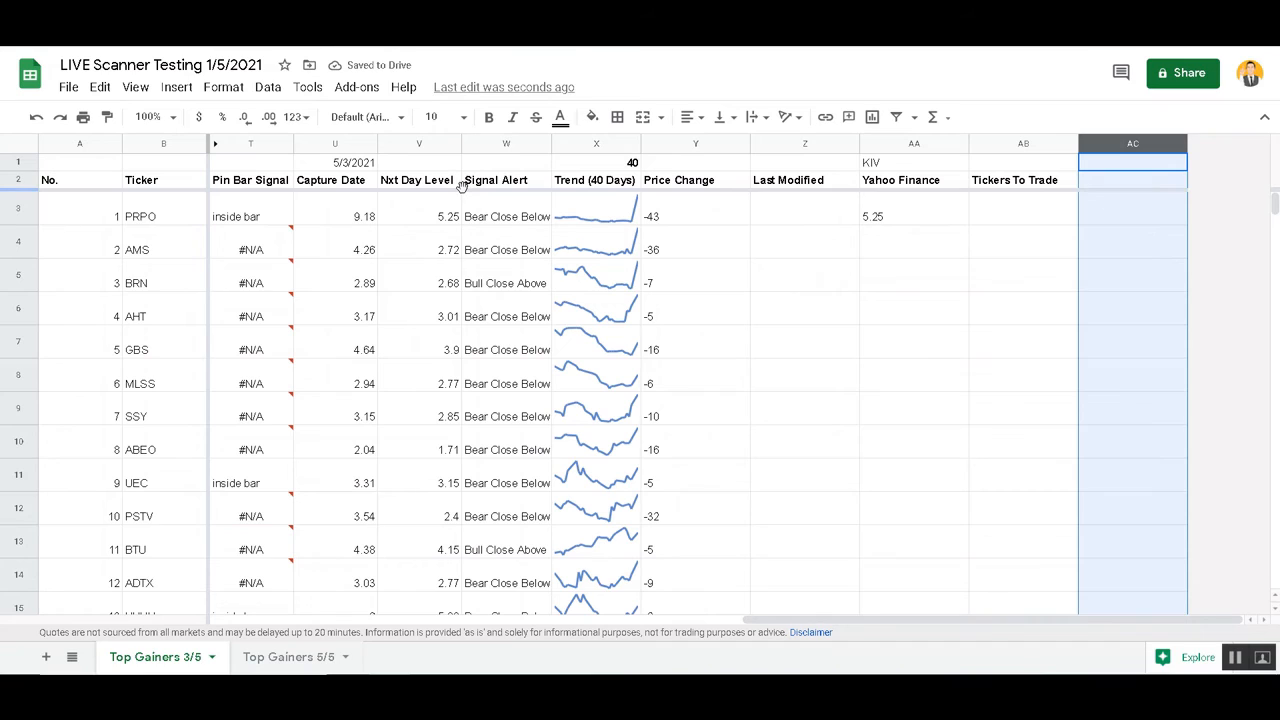
Set the Nxt Day Level of both PRPO and AMS to 12
click(413, 215)
text(12)
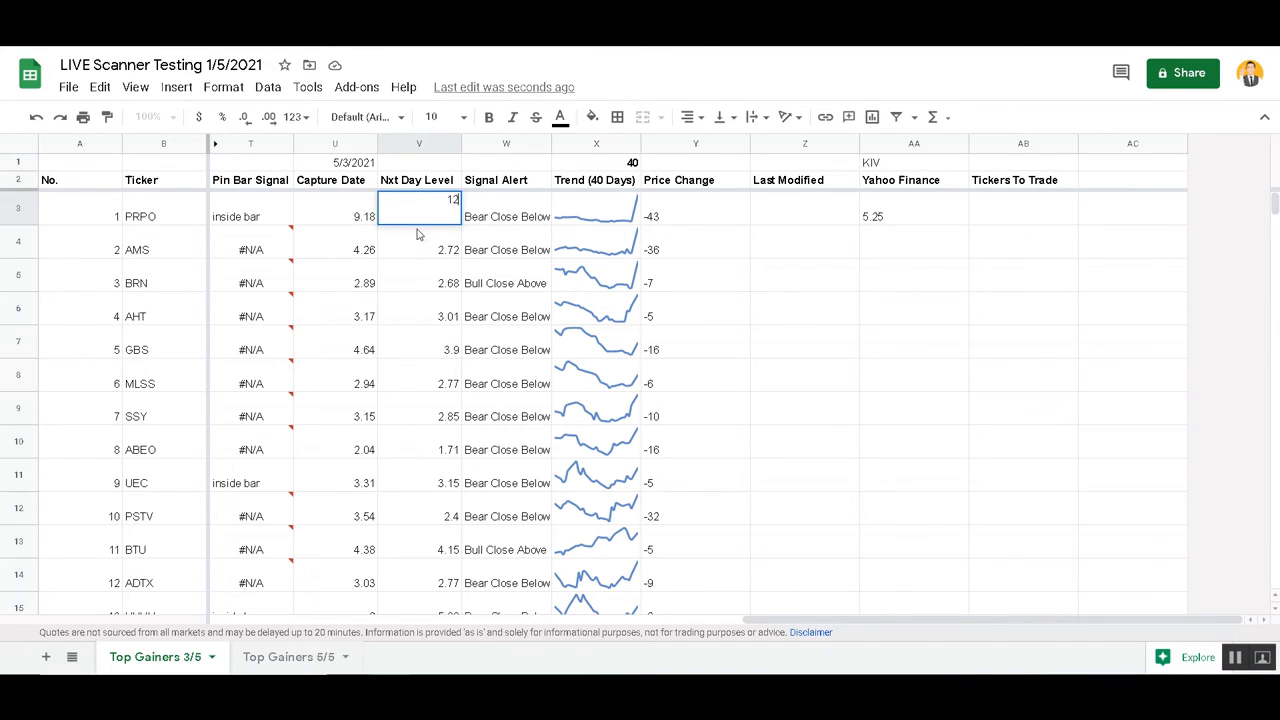
click(422, 249)
text(12)
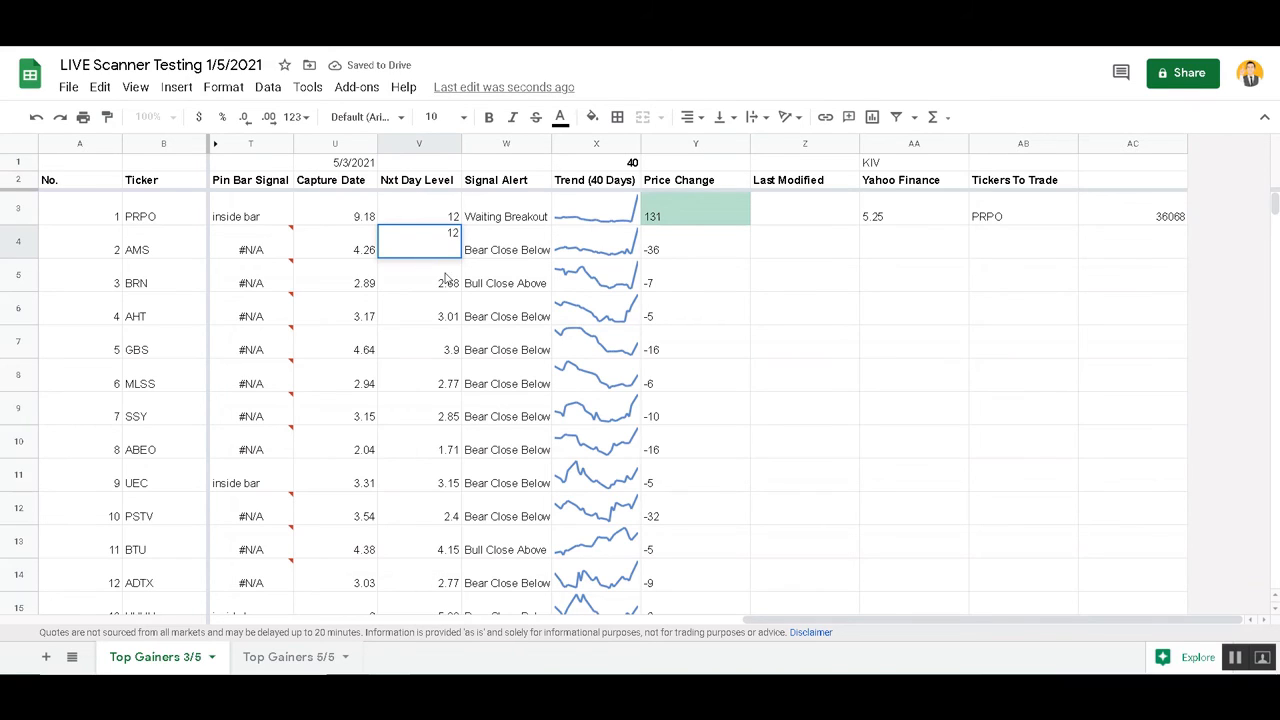
click(472, 283)
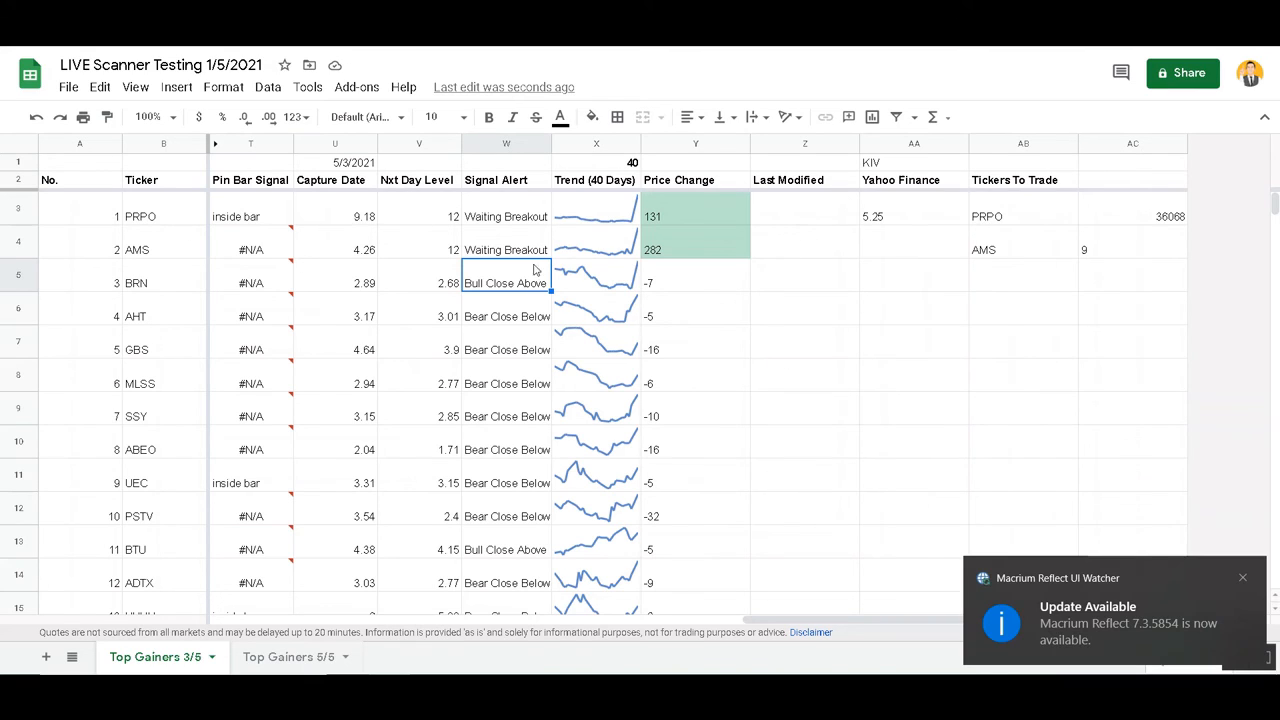
Compare the value beside AMS in AC4 with the Volume column cells of AMS and PRPO
click(1141, 246)
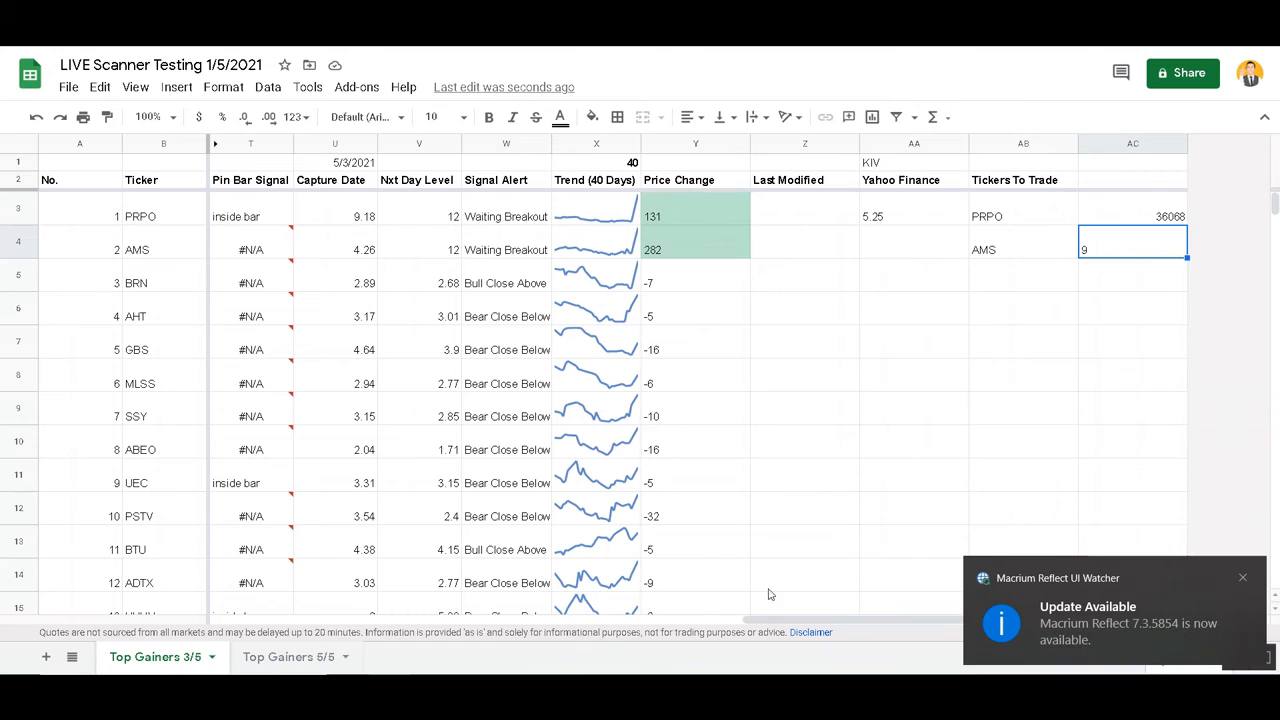
drag(755, 622, 608, 620)
click(520, 257)
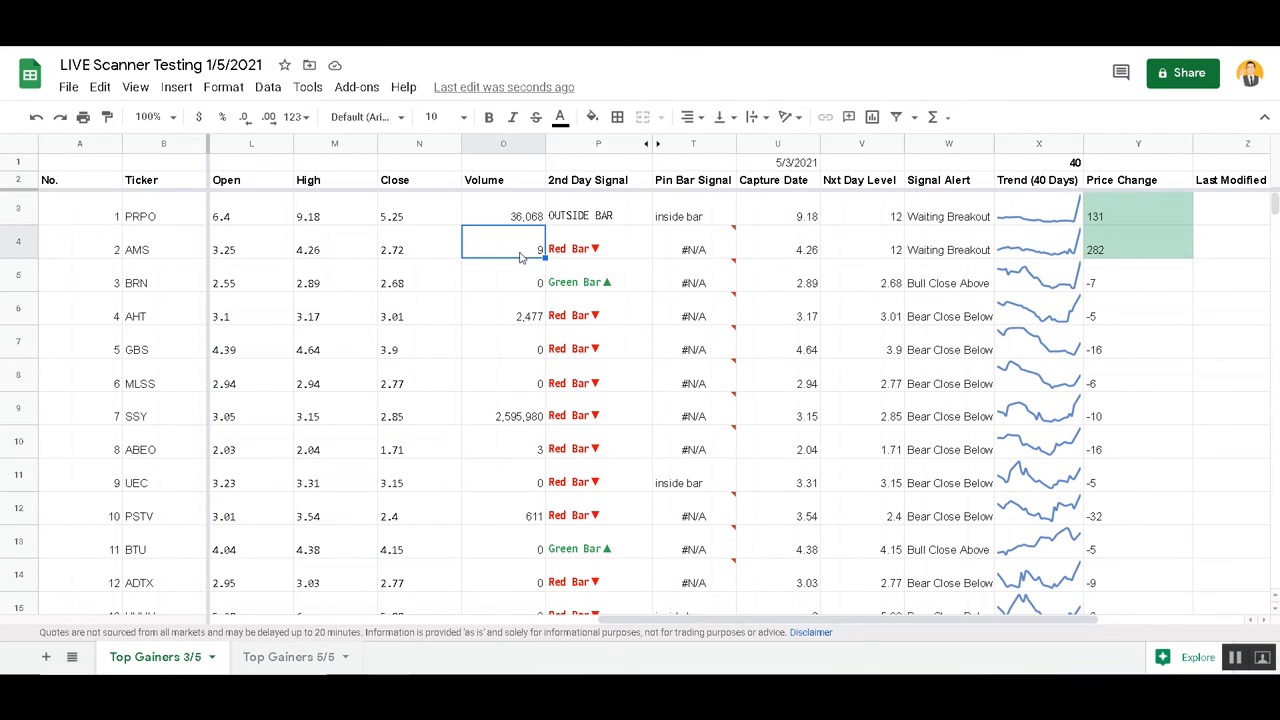
click(528, 216)
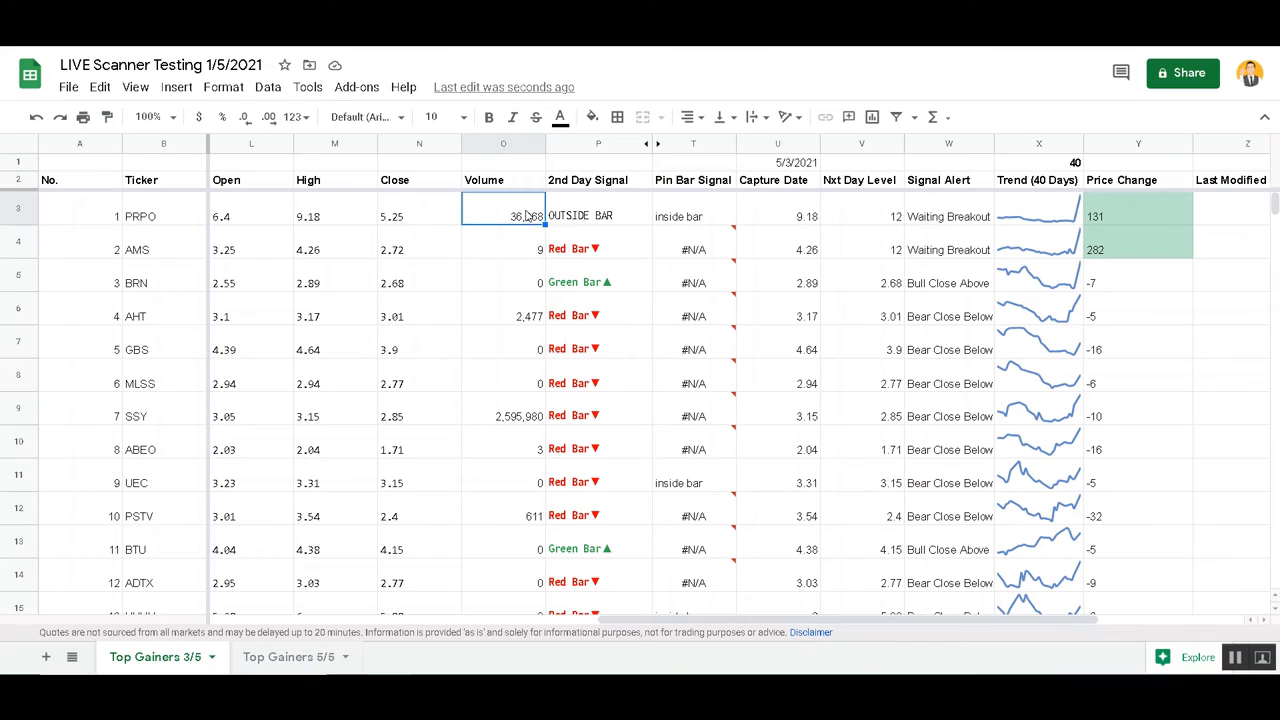
click(530, 241)
Inspect the formulas behind the PRPO and AMS Volume cells without changing them
double_click(520, 207)
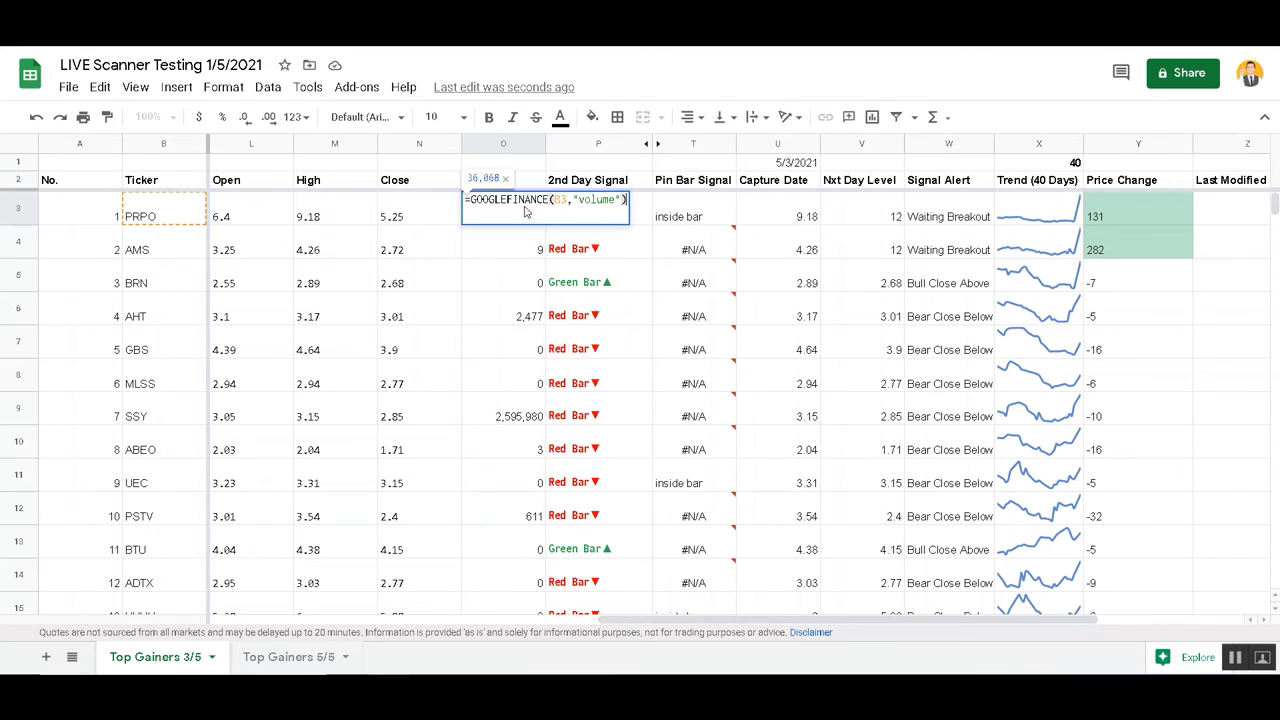
key(Escape)
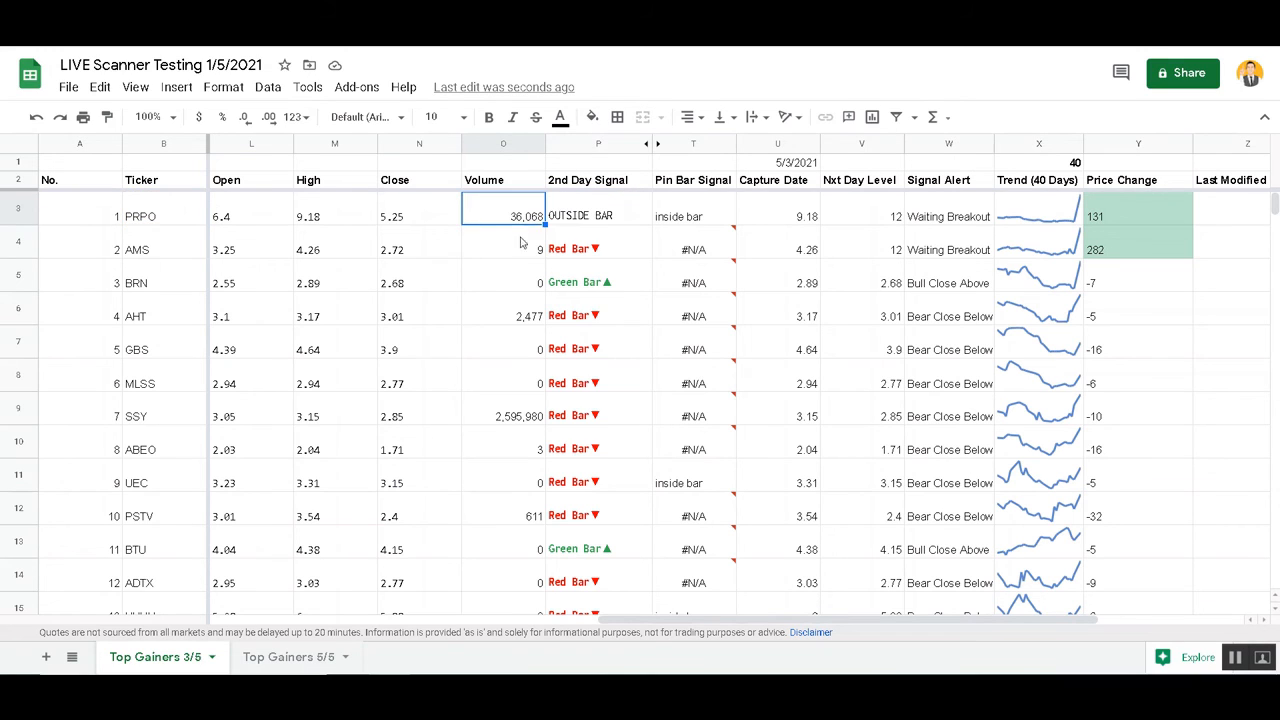
click(522, 252)
double_click(520, 255)
key(Escape)
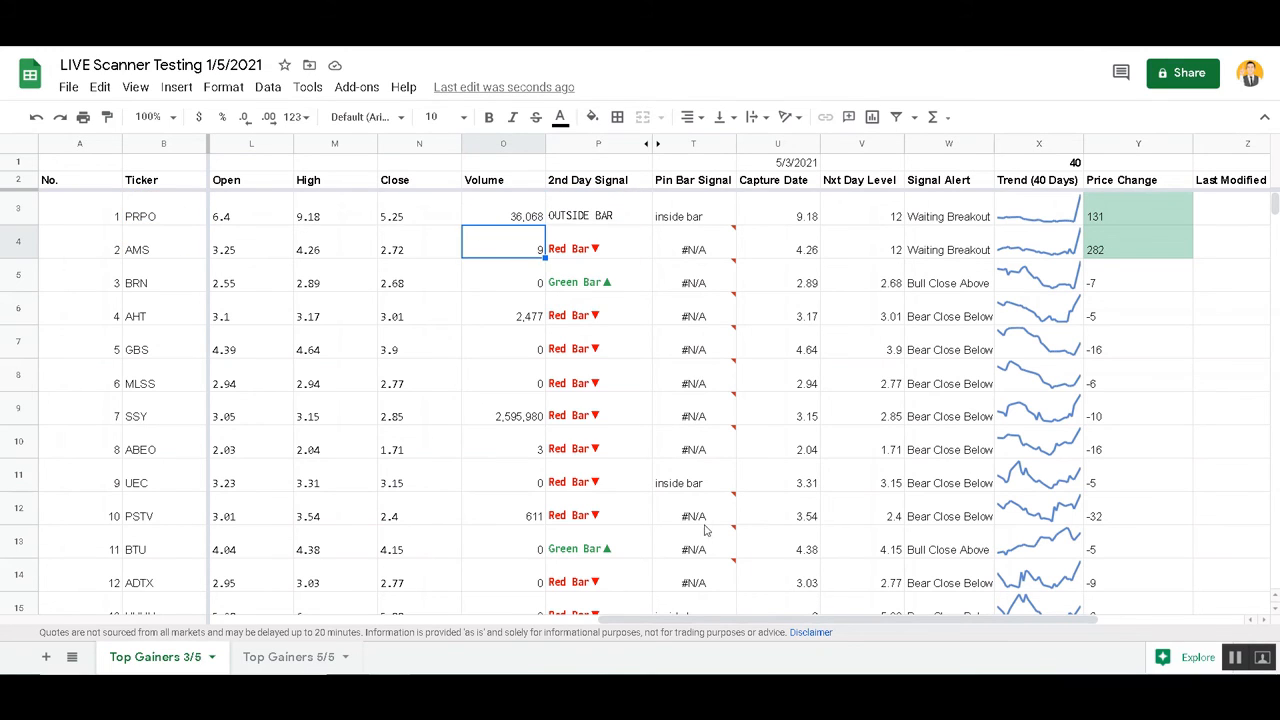
Examine the query output in AC4 and the full Tickers To Trade formula in AB3 without changing either
drag(707, 621, 964, 621)
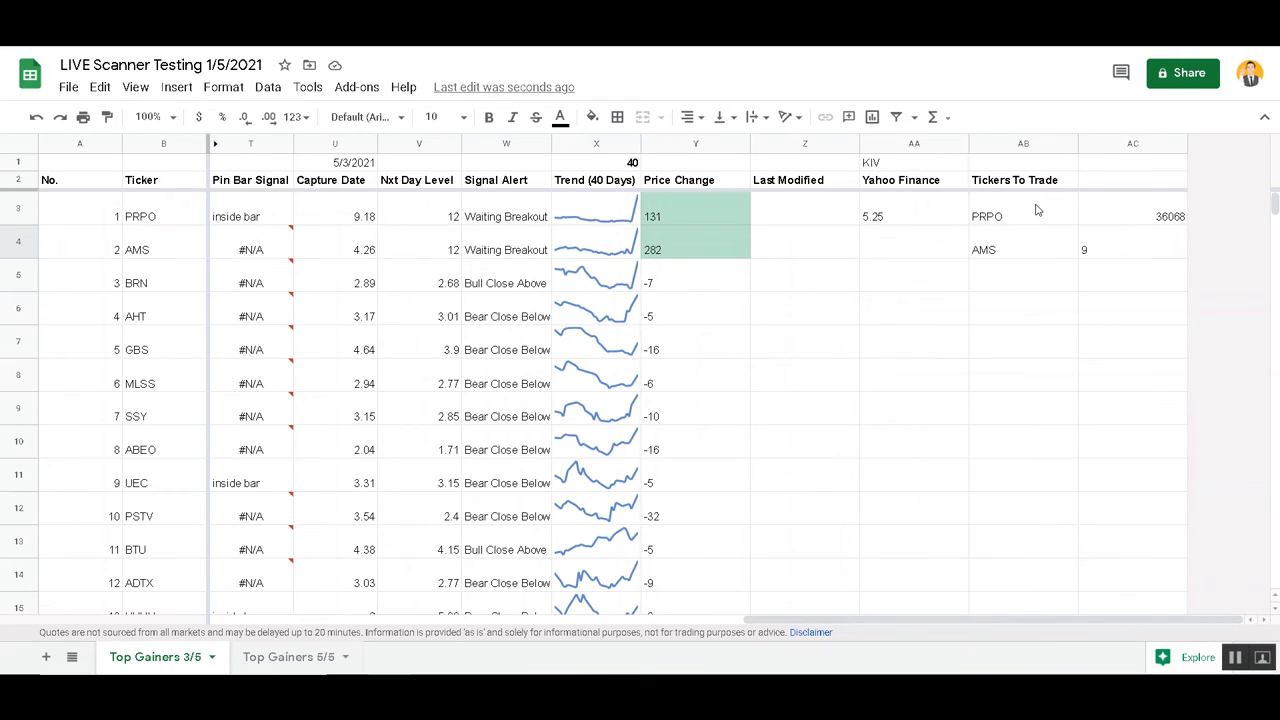
triple_click(767, 628)
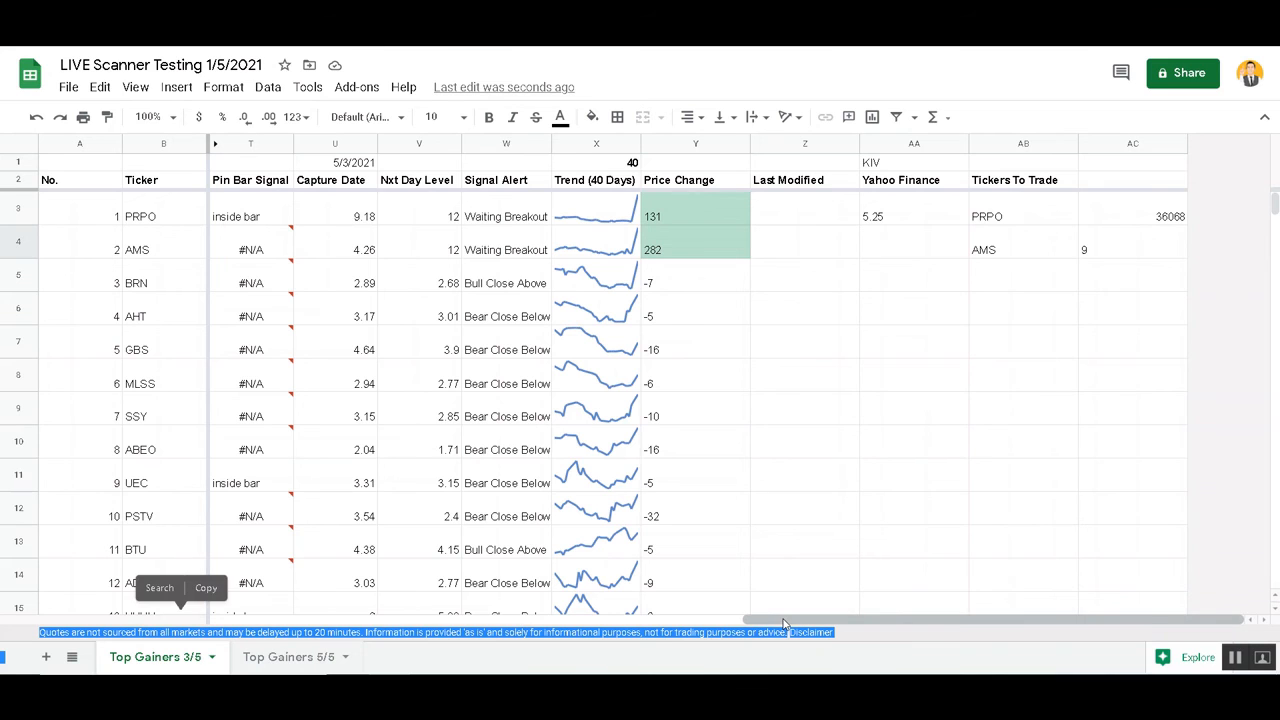
drag(785, 622, 810, 615)
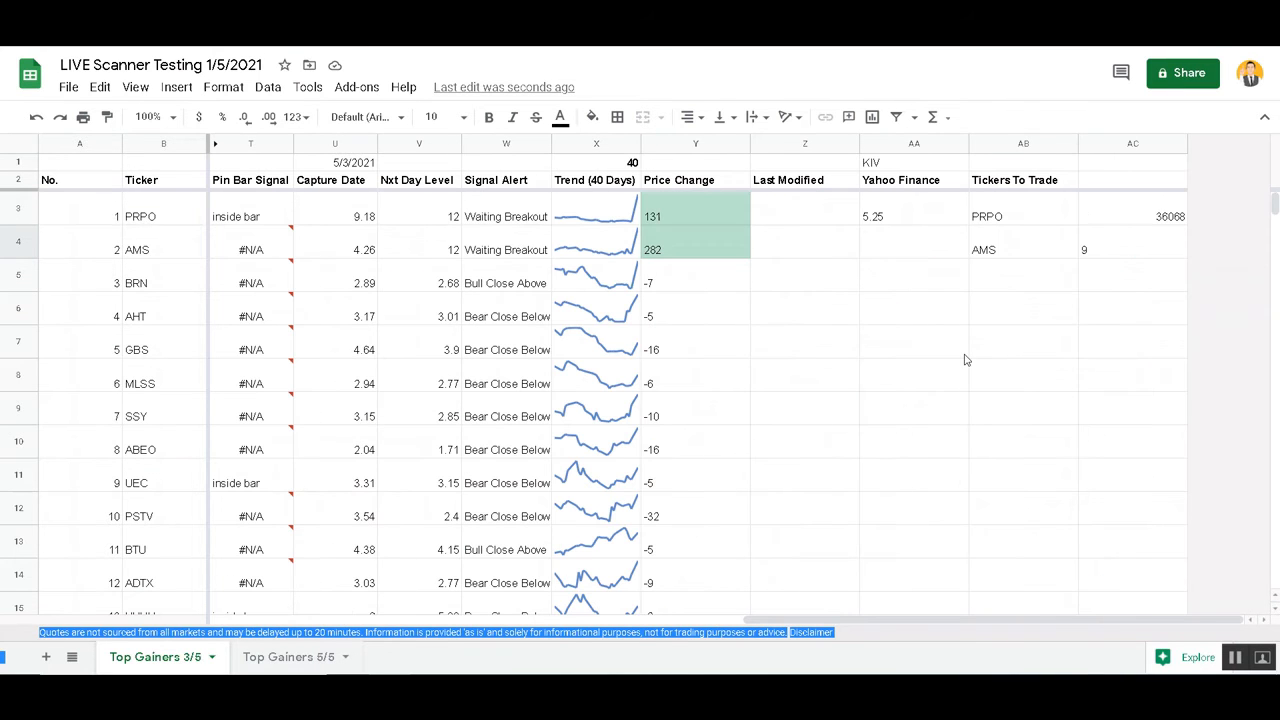
double_click(1112, 242)
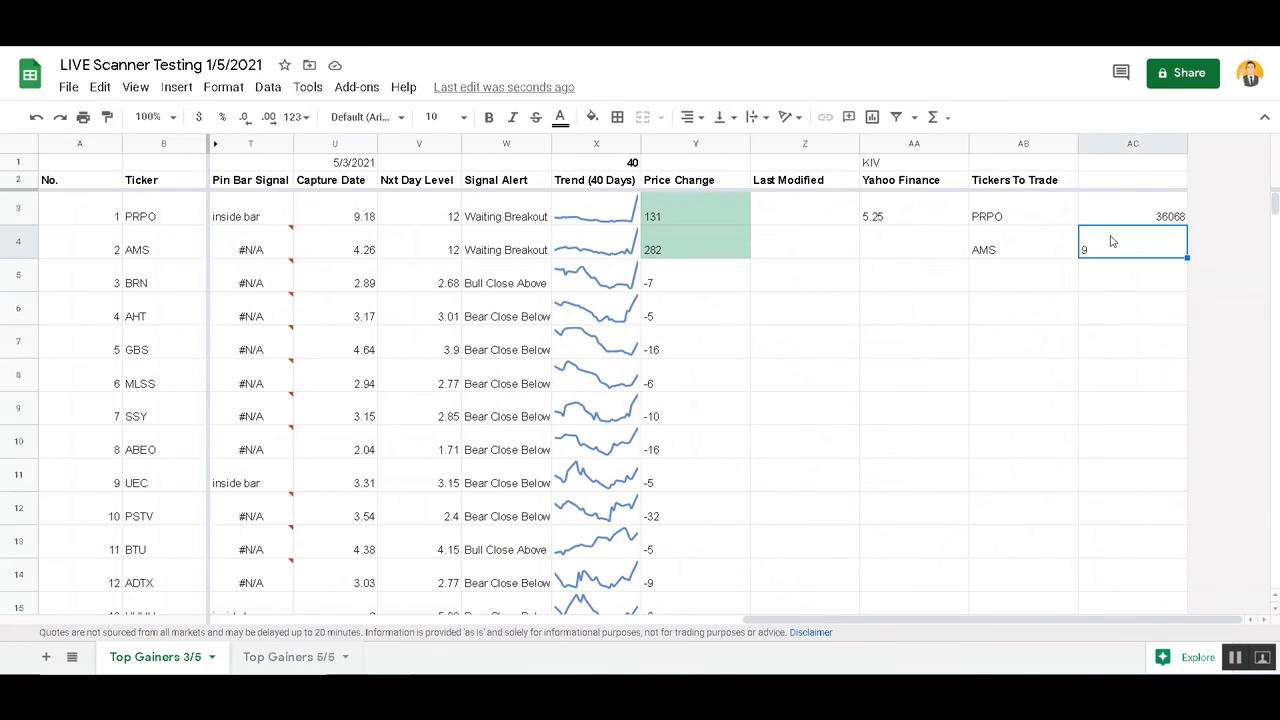
triple_click(1044, 221)
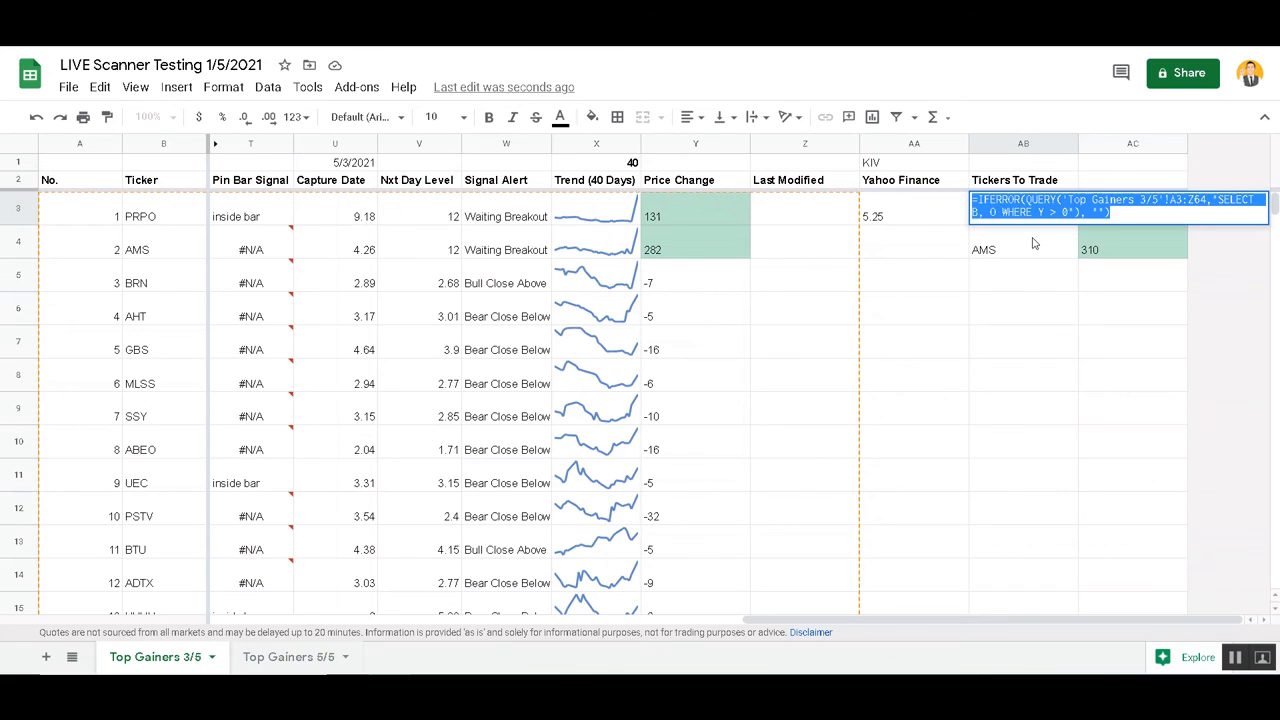
key(Escape)
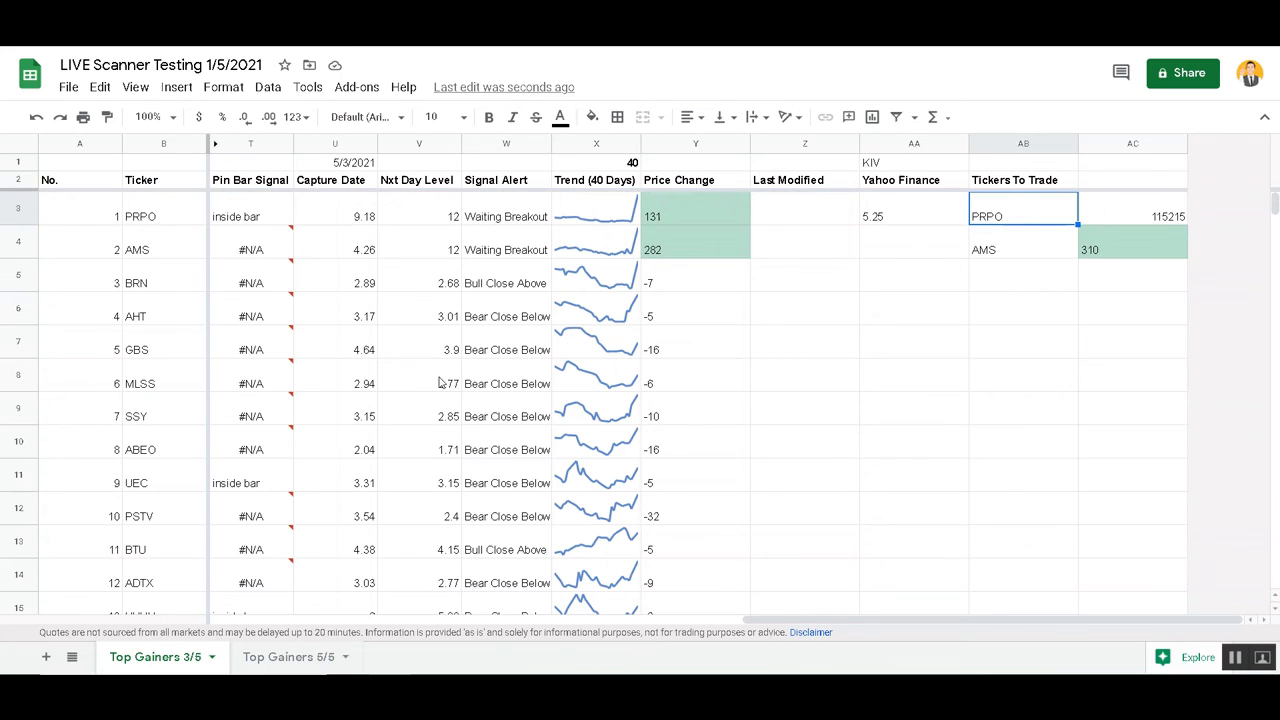